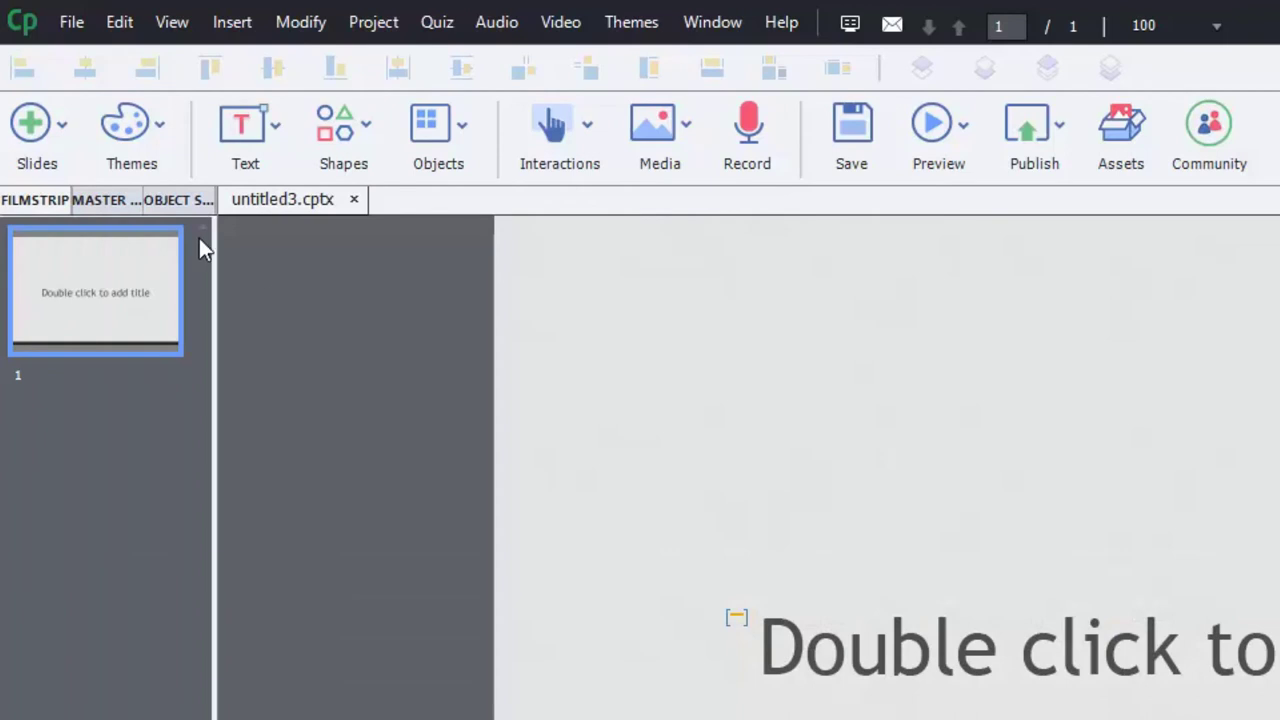
Step: Add a new blank slide and place a Button on its right side
click(57, 139)
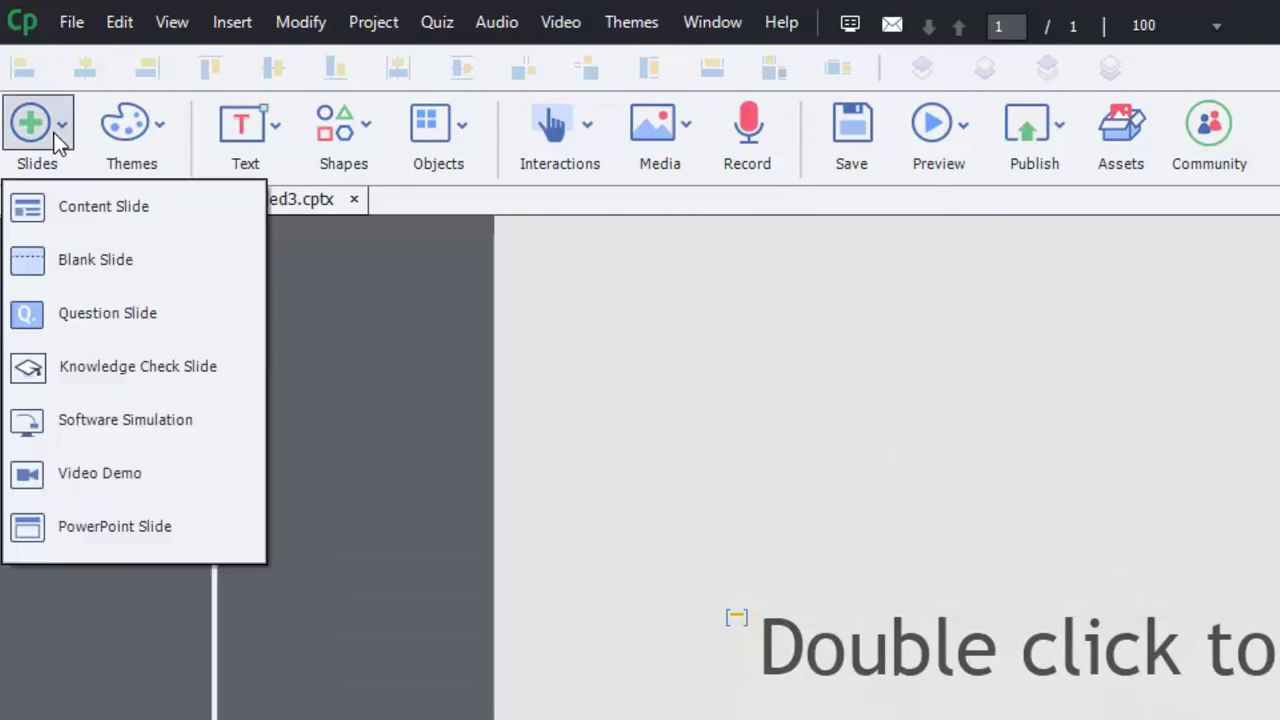
click(67, 206)
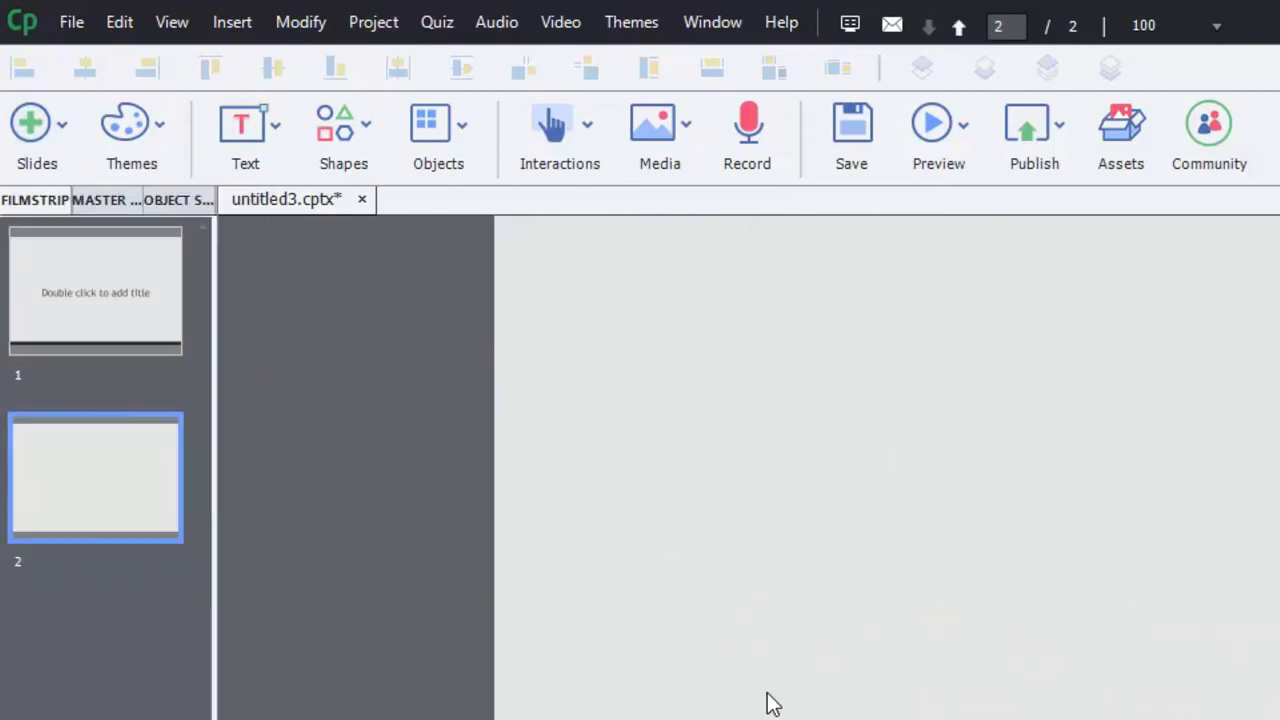
click(579, 136)
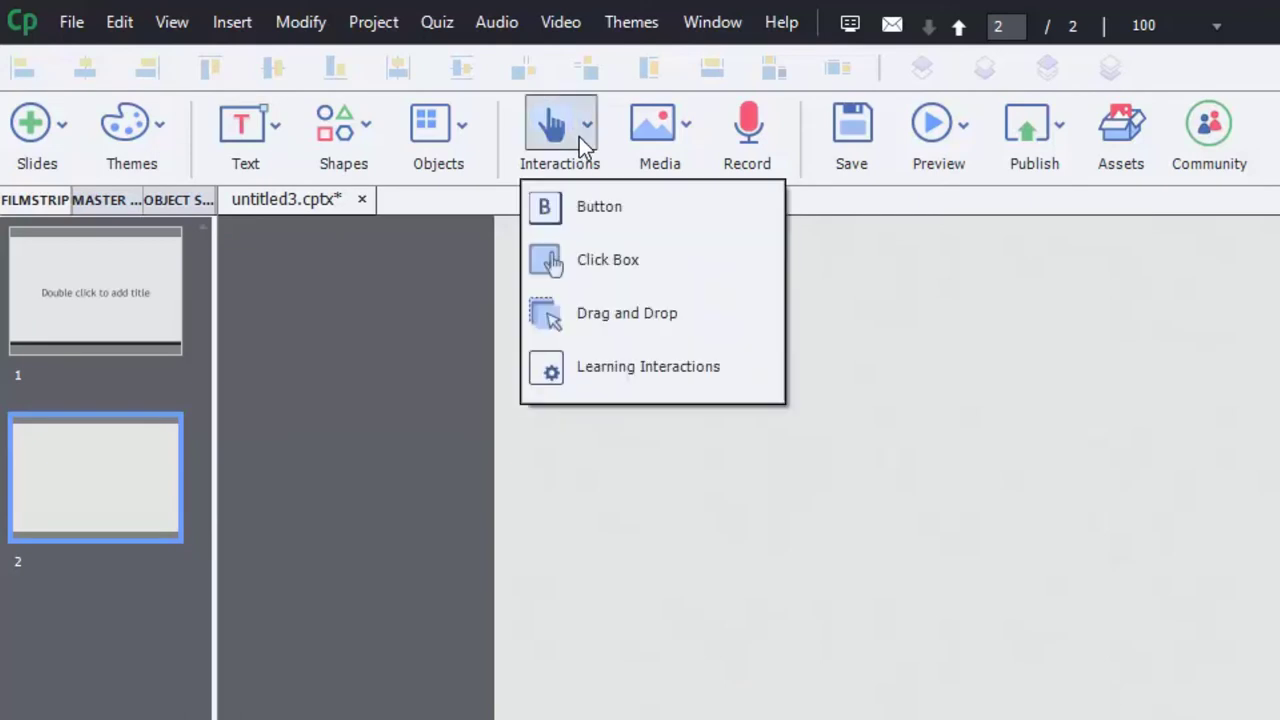
click(612, 208)
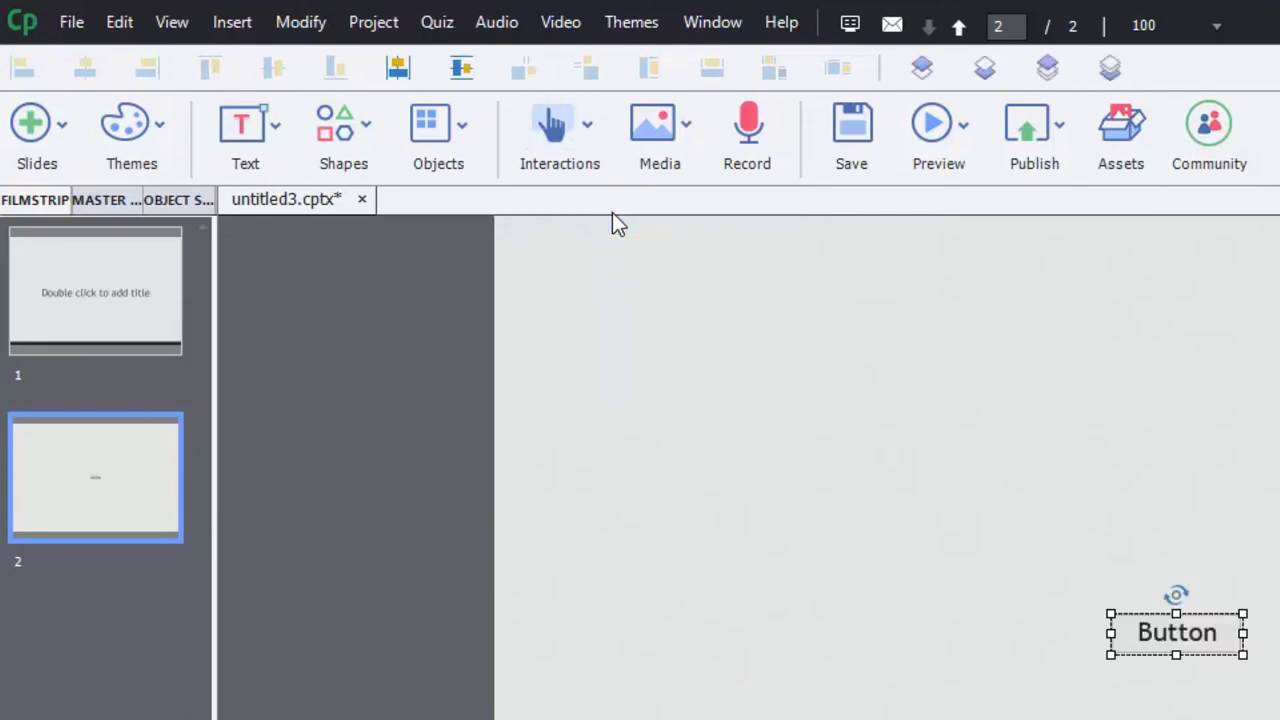
drag(866, 468, 1125, 434)
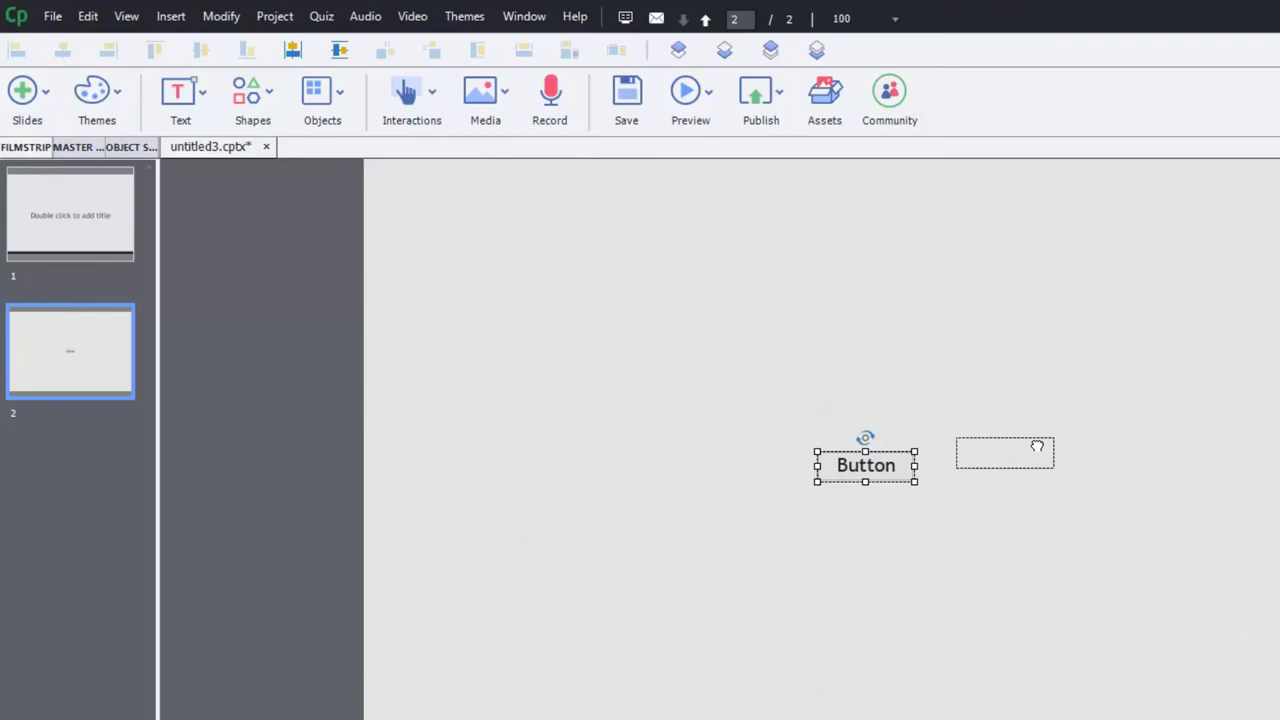
Step: Add a Click Box with its success, failure and hint captions, moved to the left
click(433, 104)
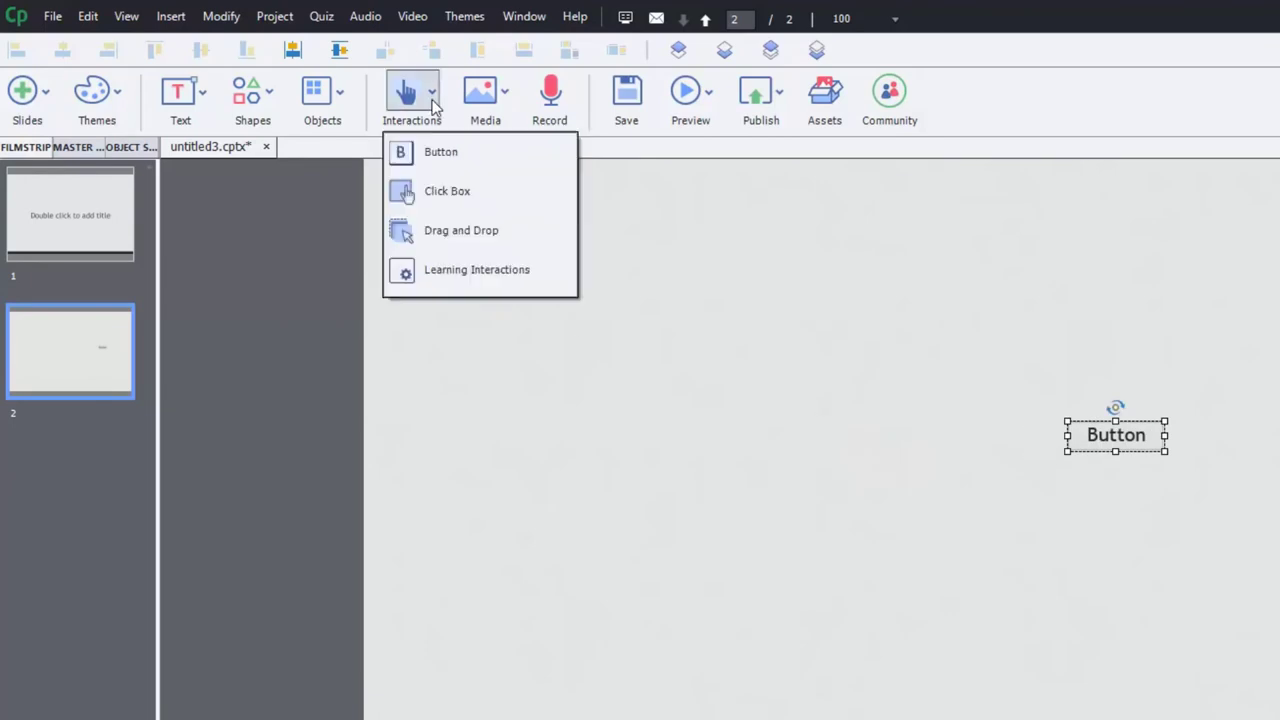
click(452, 197)
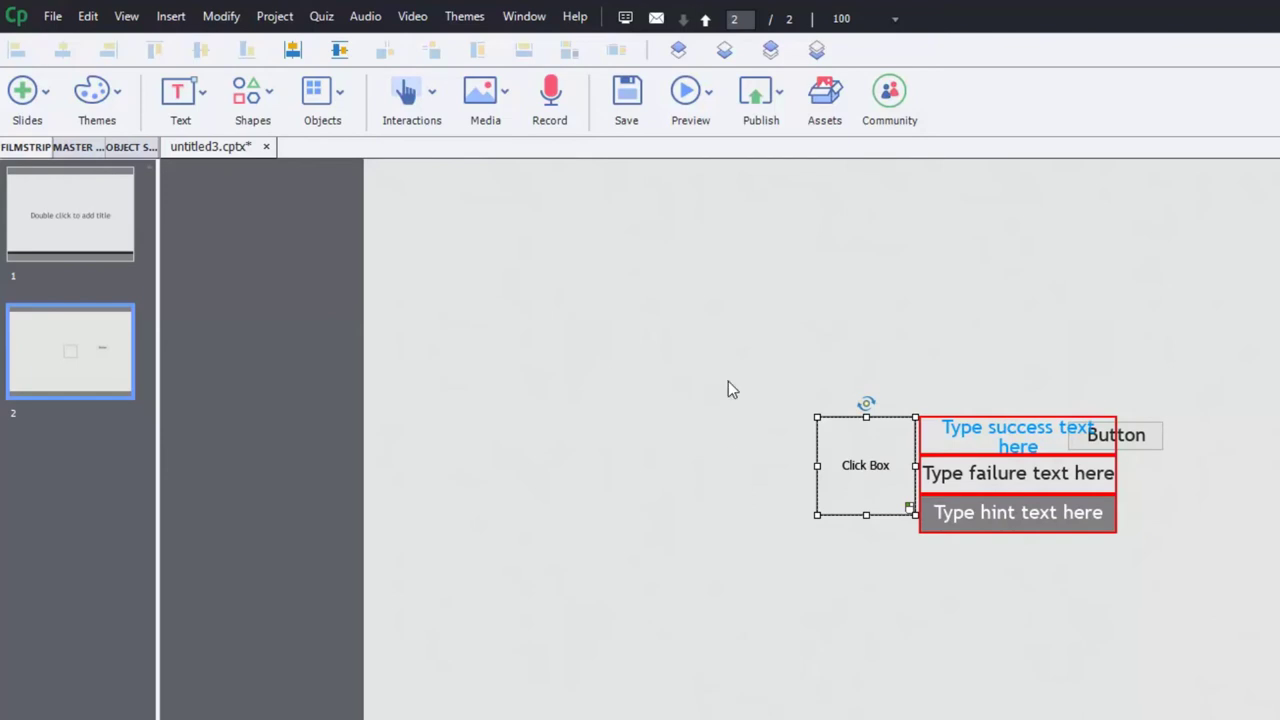
drag(727, 368, 940, 556)
drag(854, 478, 600, 424)
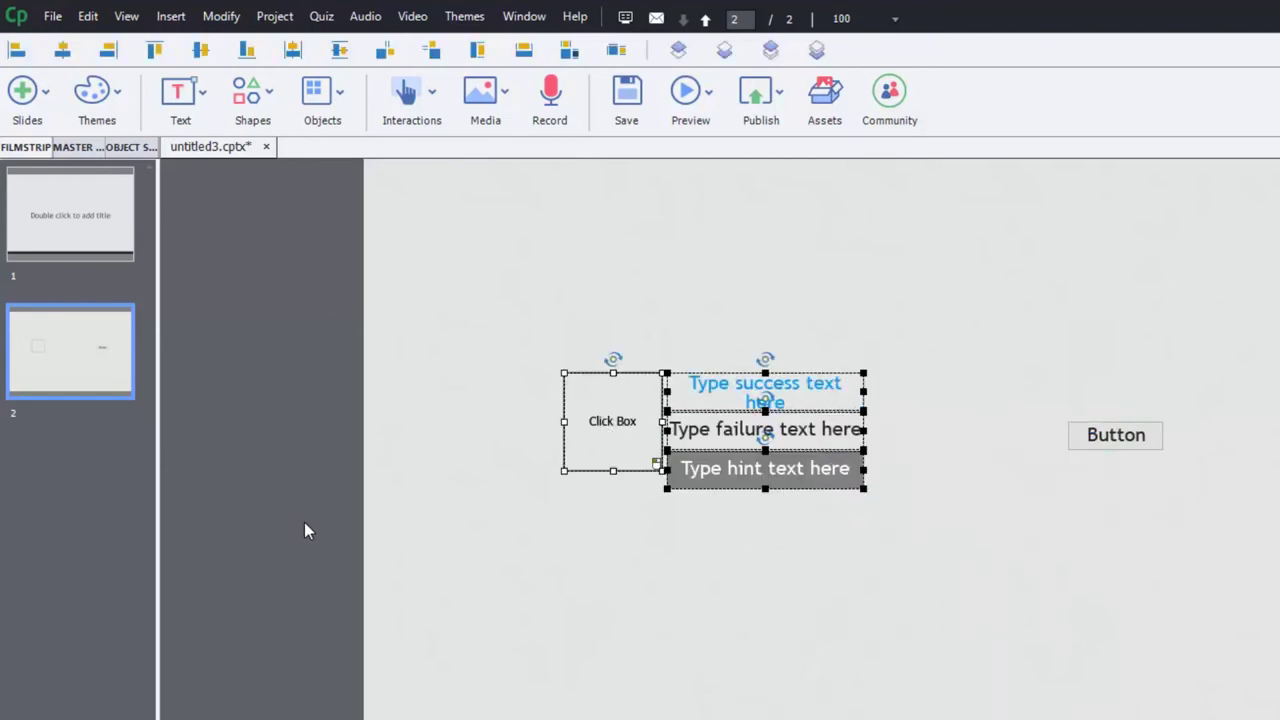
click(222, 480)
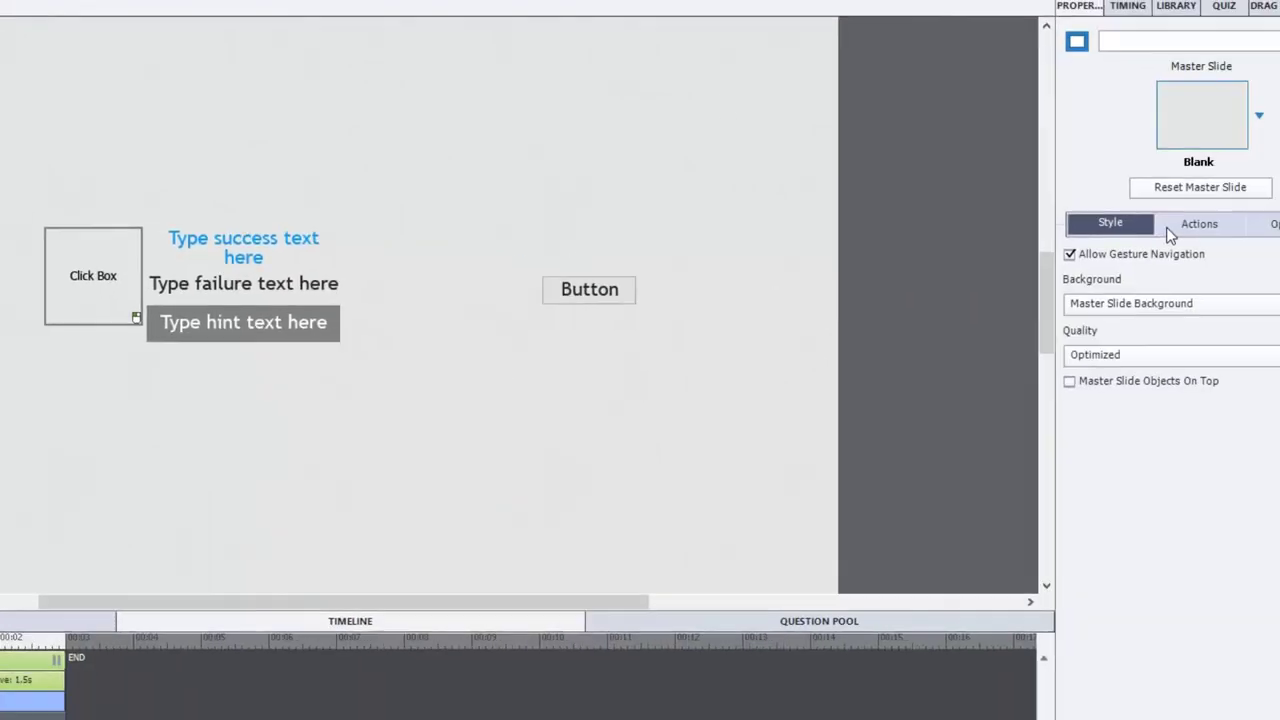
Step: Show the click box's Actions settings and check its On Success dropdown (Go to the next slide)
click(1123, 231)
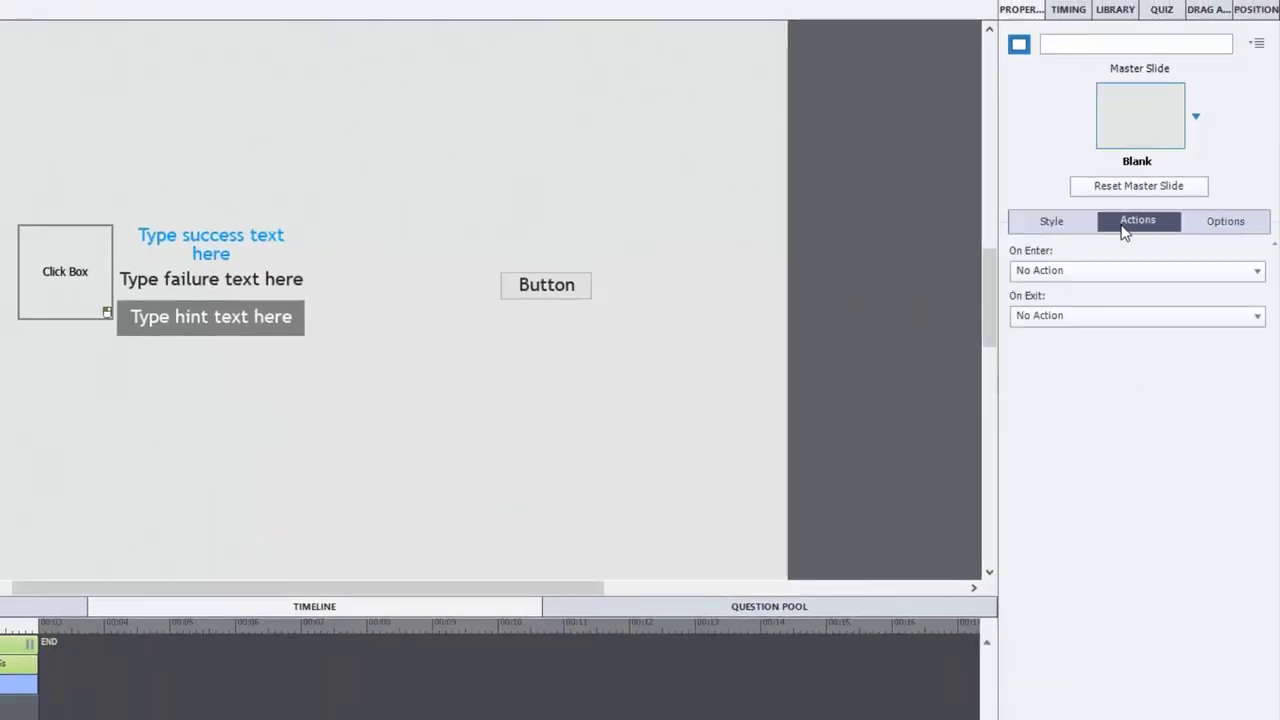
click(79, 277)
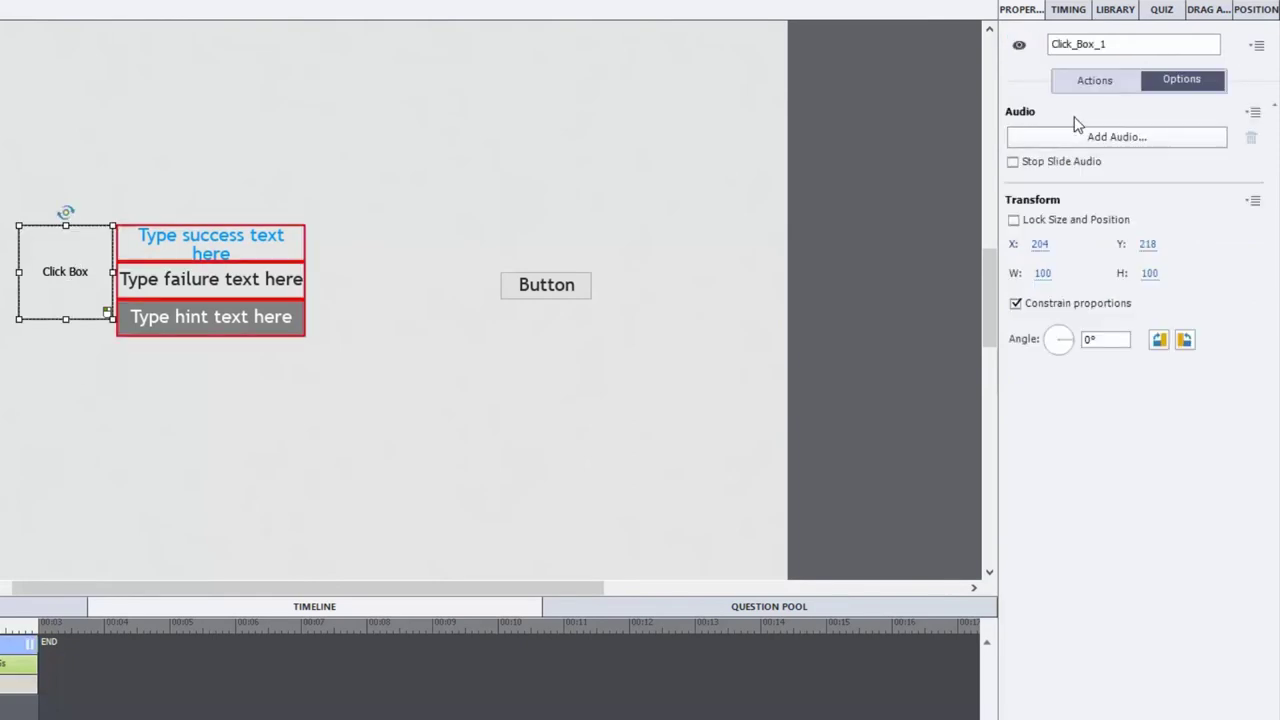
click(1085, 84)
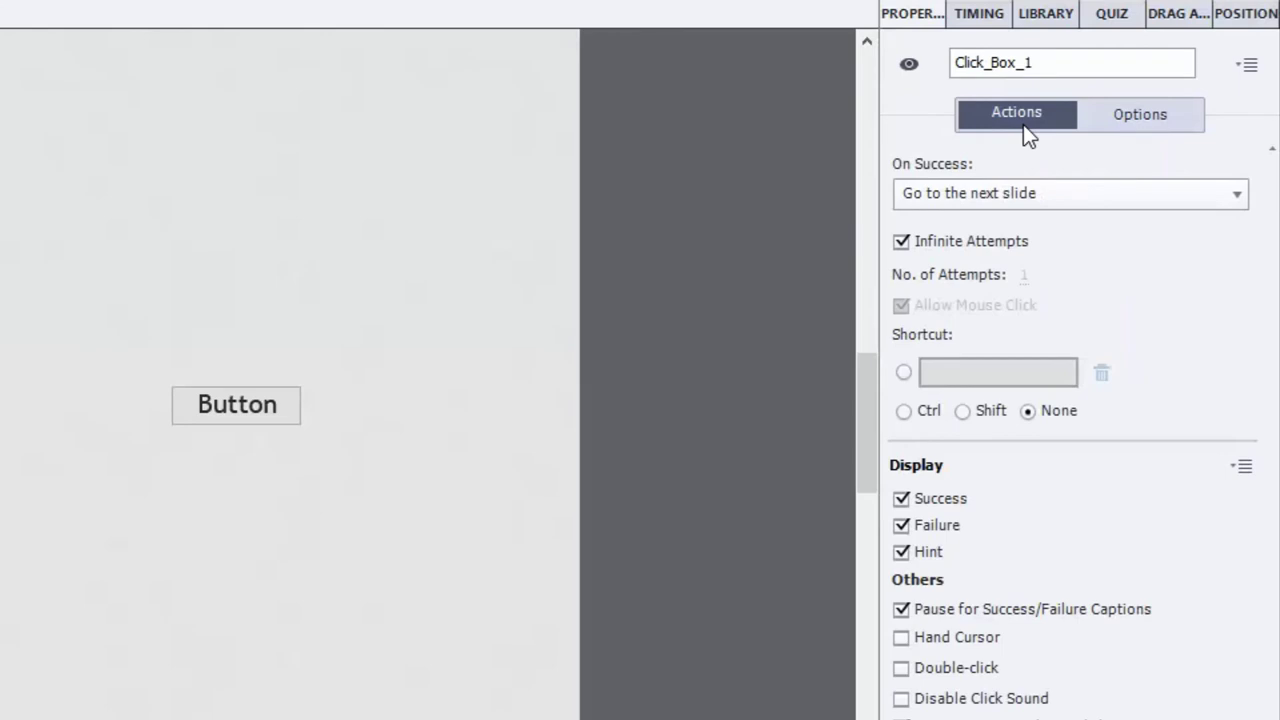
click(1007, 198)
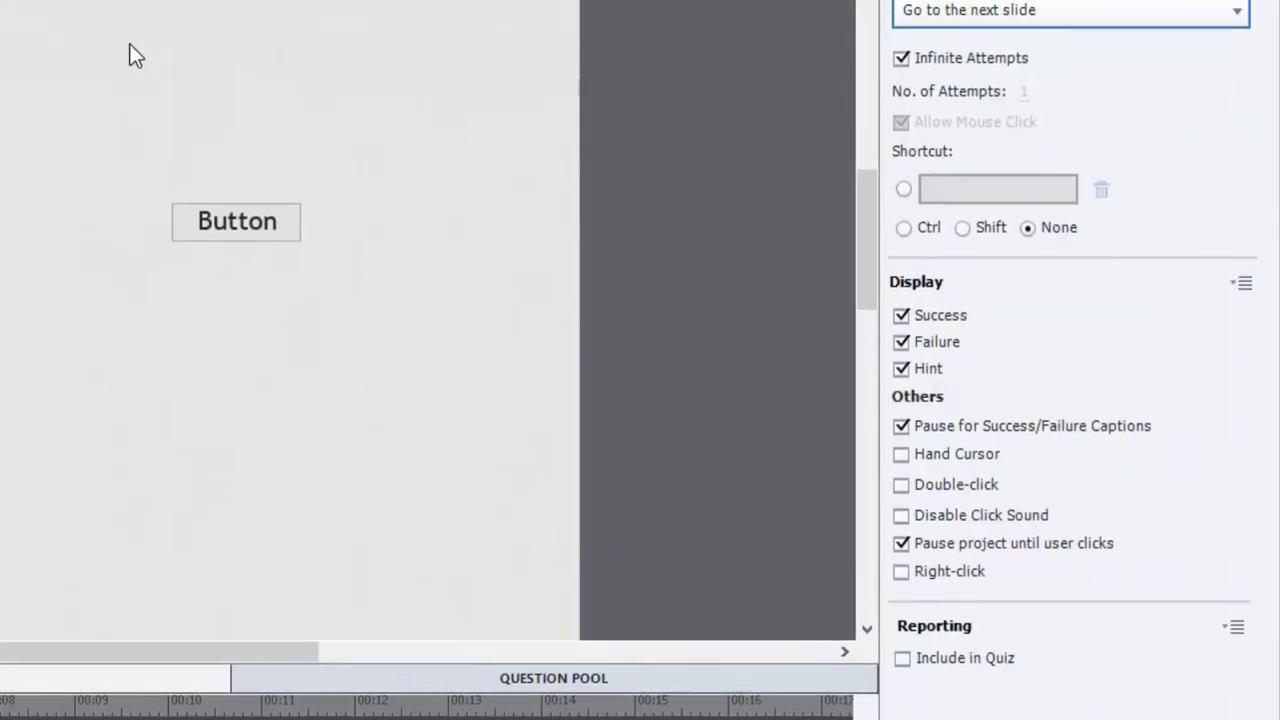
Step: Browse the button's On Success actions, leaving it on Go to the next slide
drag(123, 109, 339, 503)
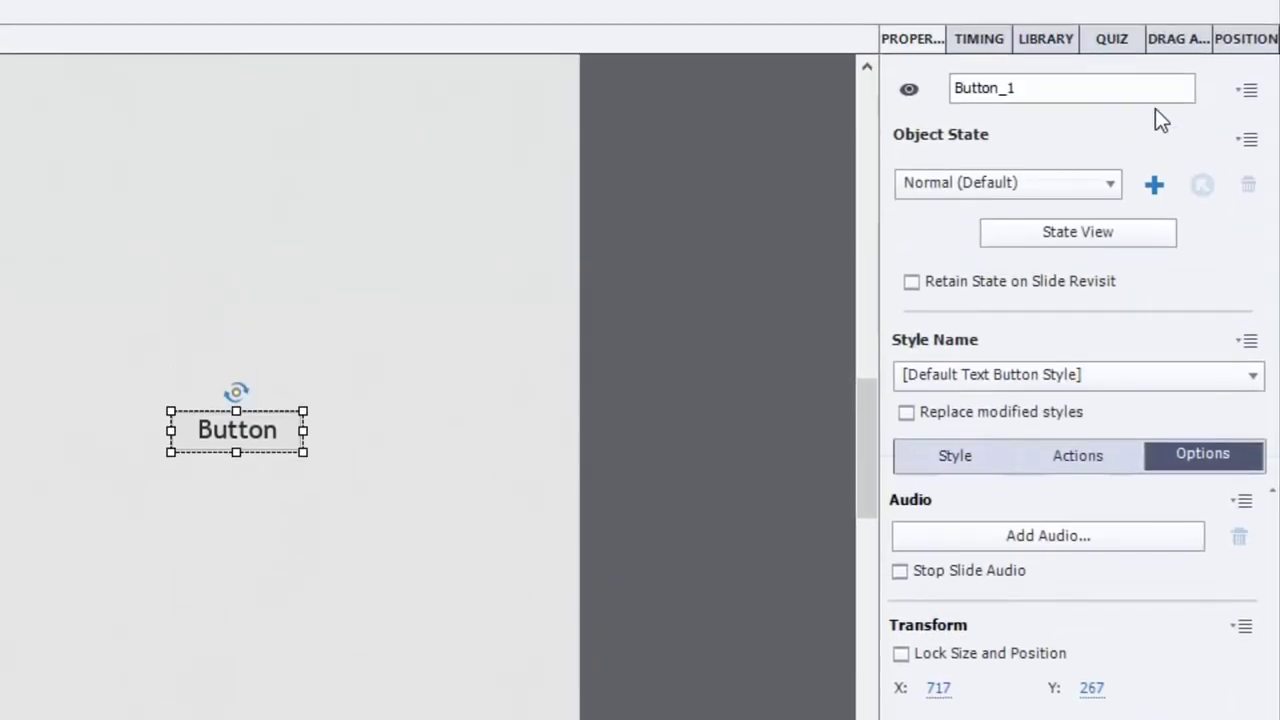
click(1100, 455)
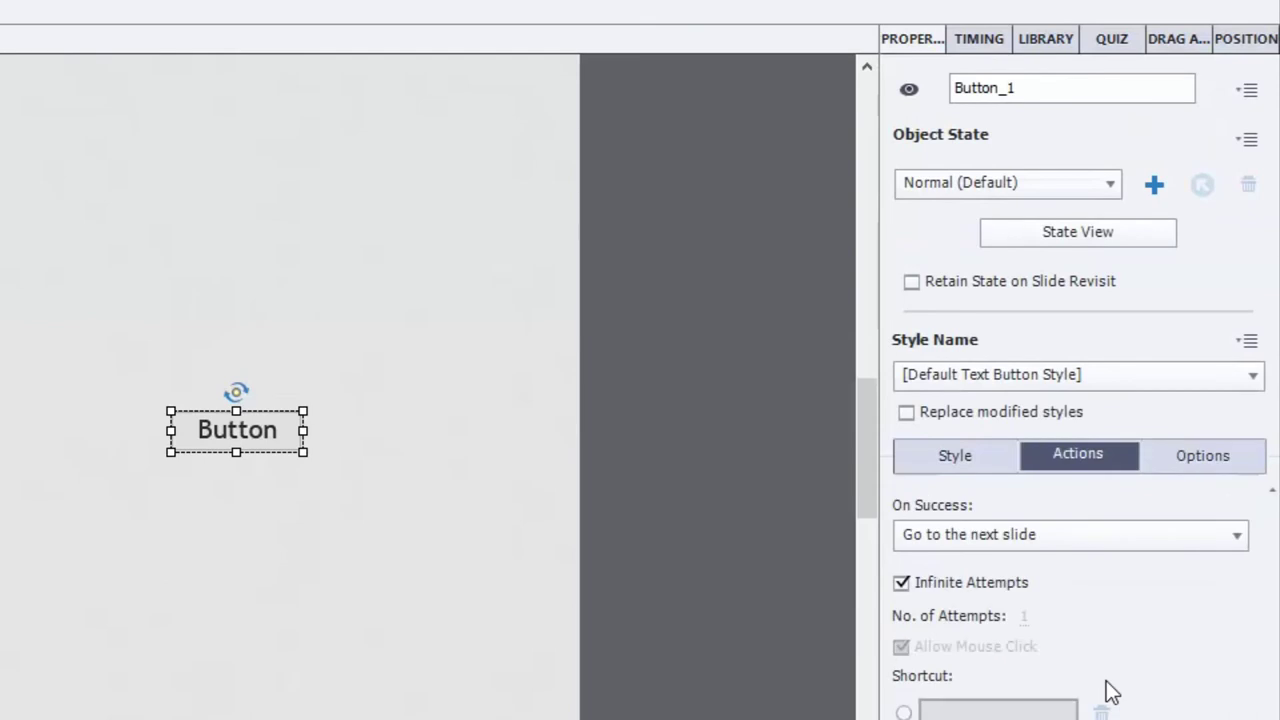
click(1032, 538)
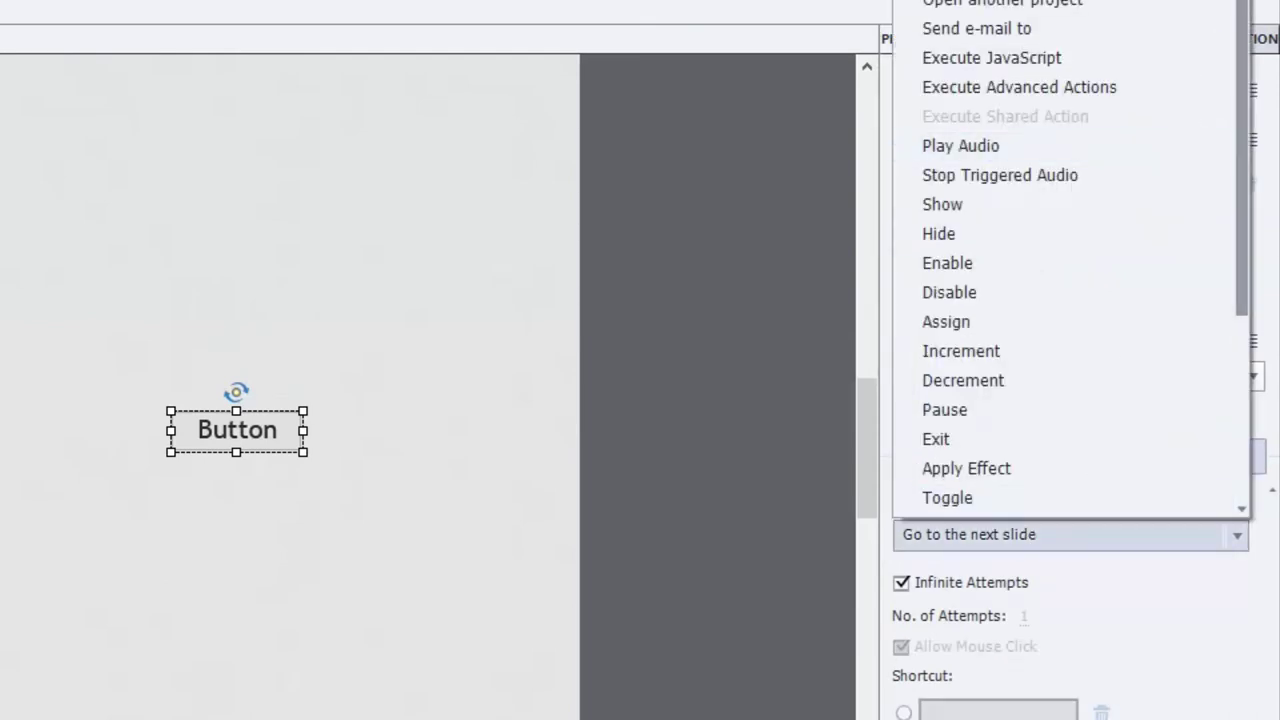
scroll(1245, 155, up, 1)
scroll(1245, 155, down, 2)
scroll(1245, 155, down, 2)
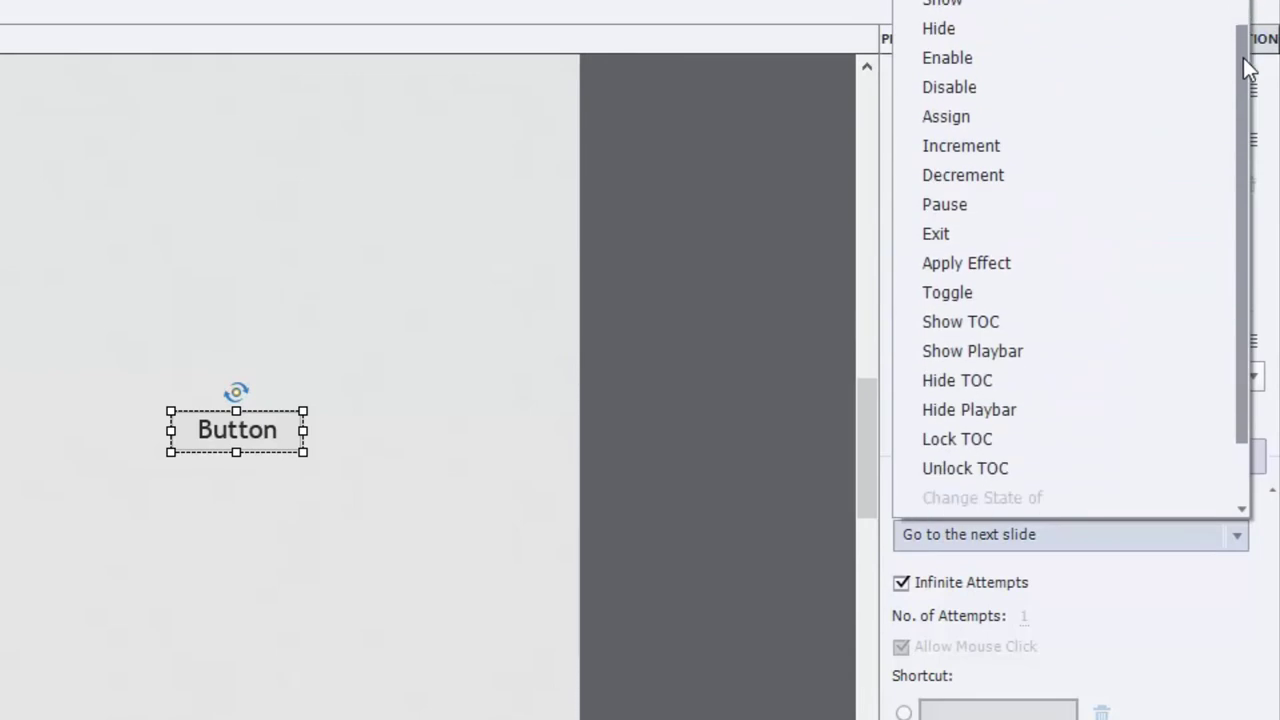
scroll(1245, 155, down, 1)
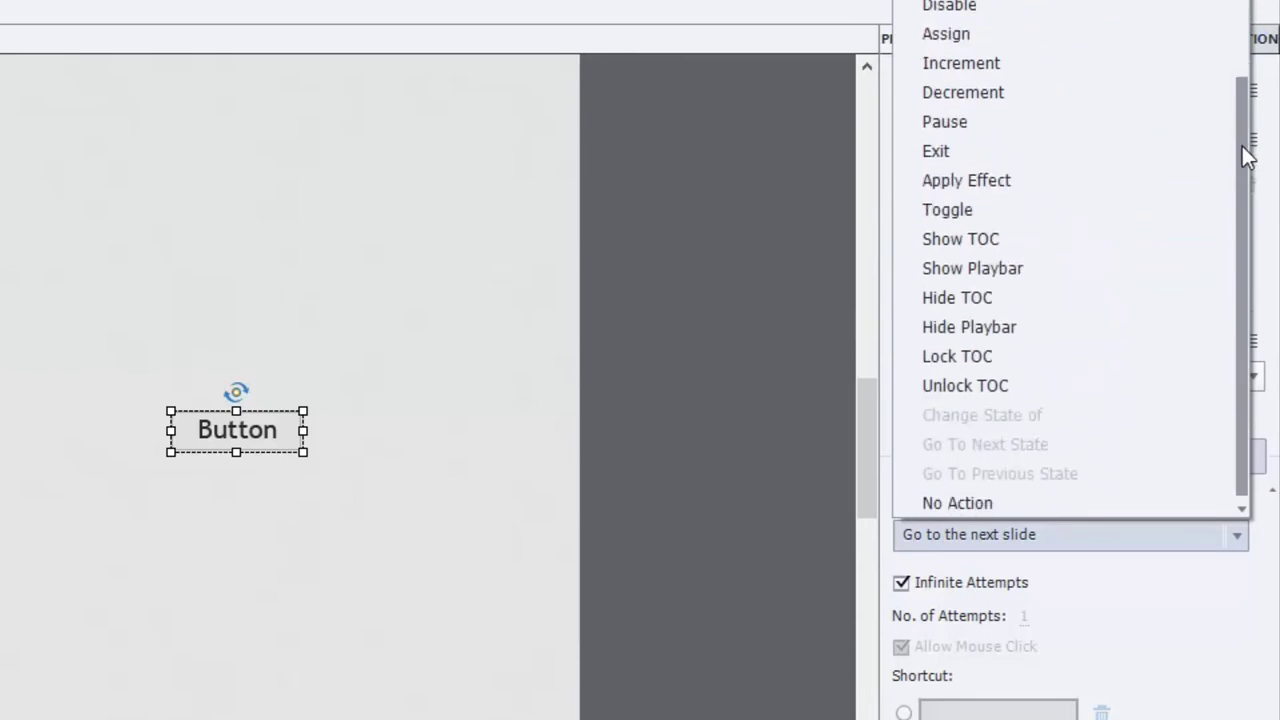
scroll(1245, 130, up, 2)
scroll(1245, 60, up, 3)
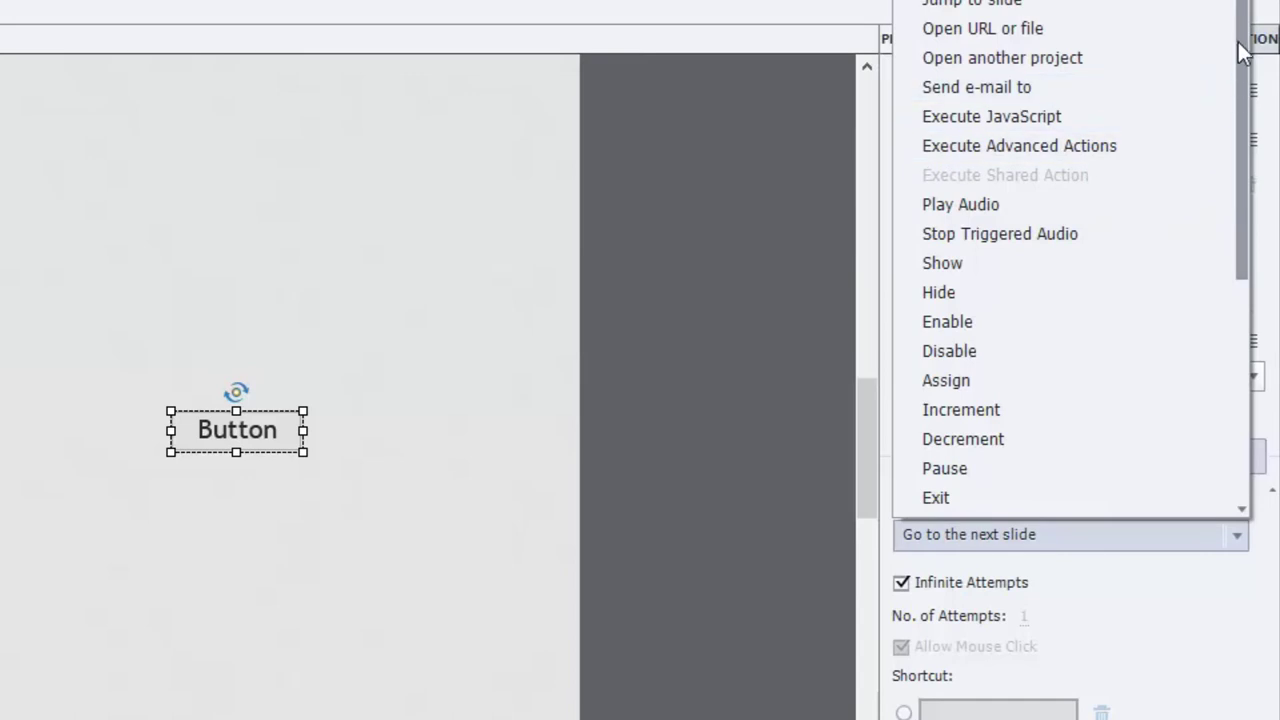
drag(1238, 42, 1238, 262)
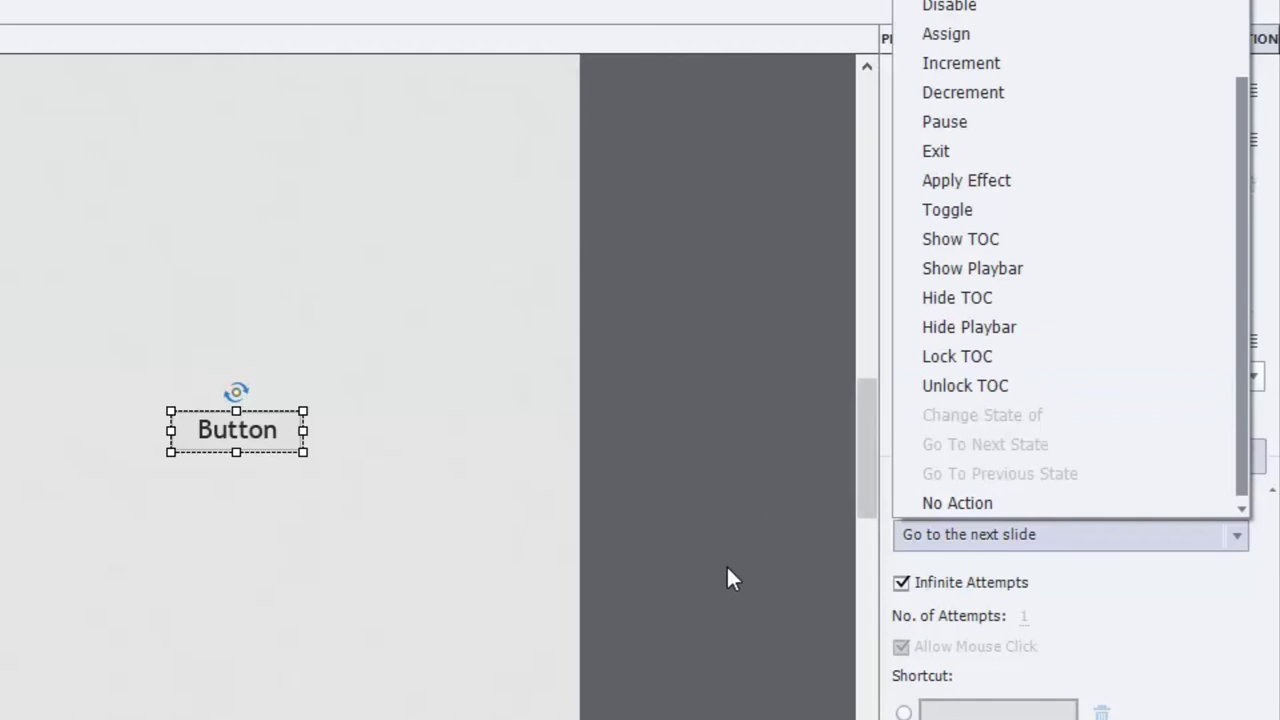
click(502, 372)
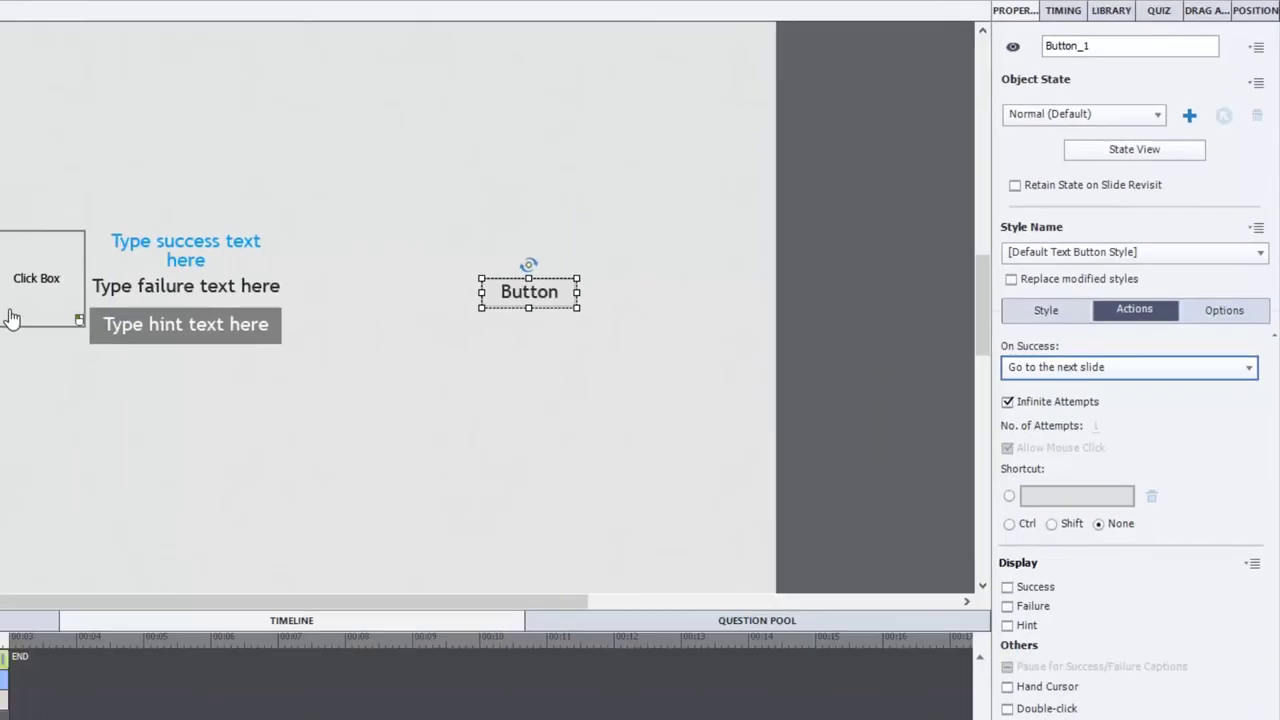
Step: Compare the click box and button properties by selecting each in turn
click(68, 285)
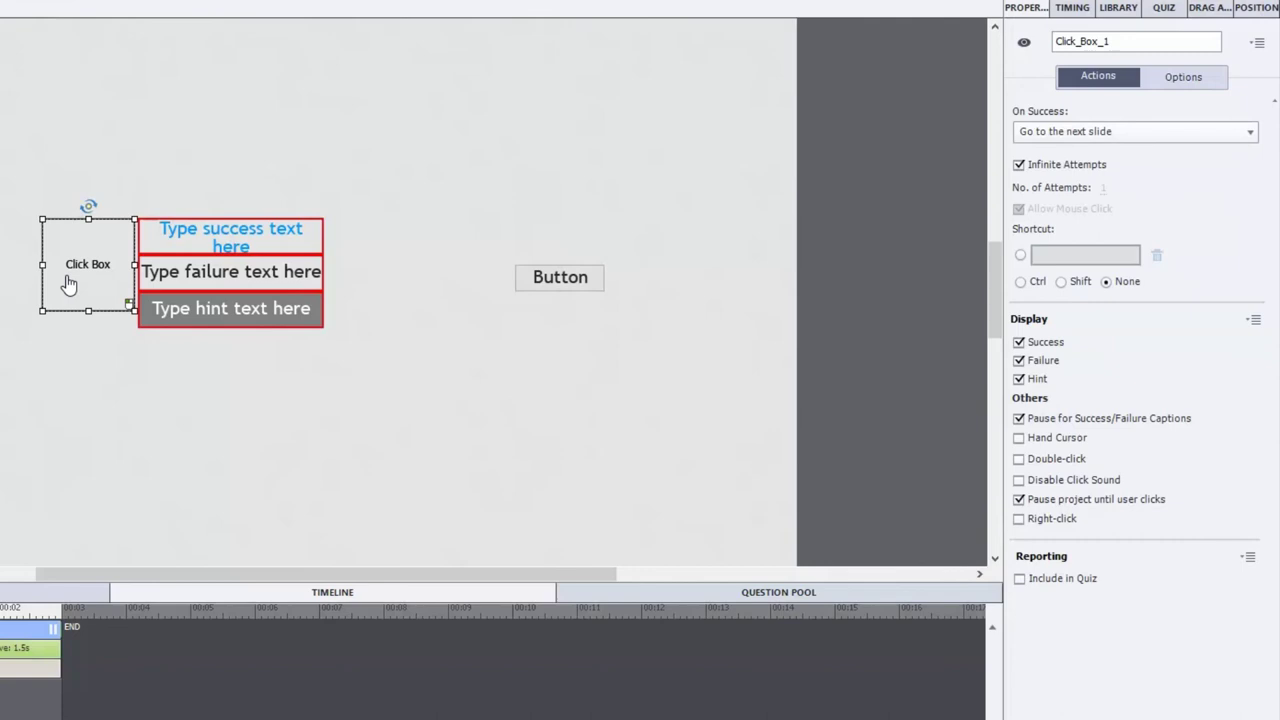
click(562, 283)
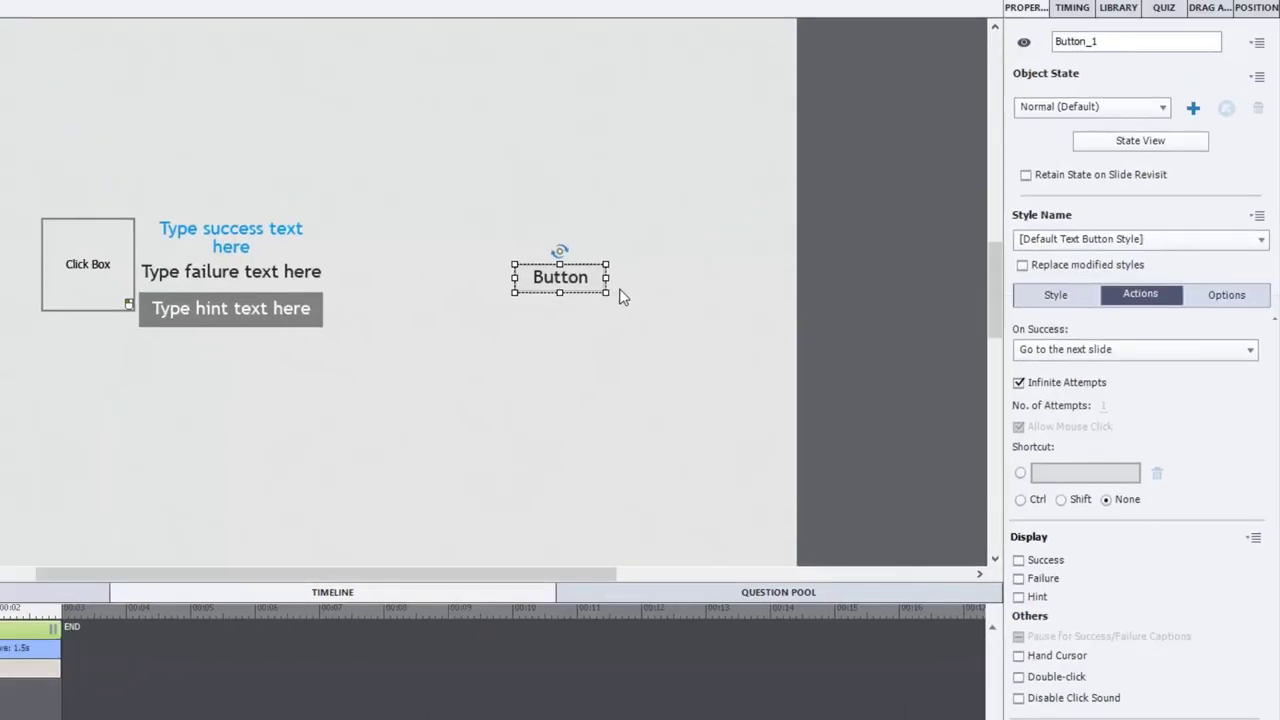
click(55, 240)
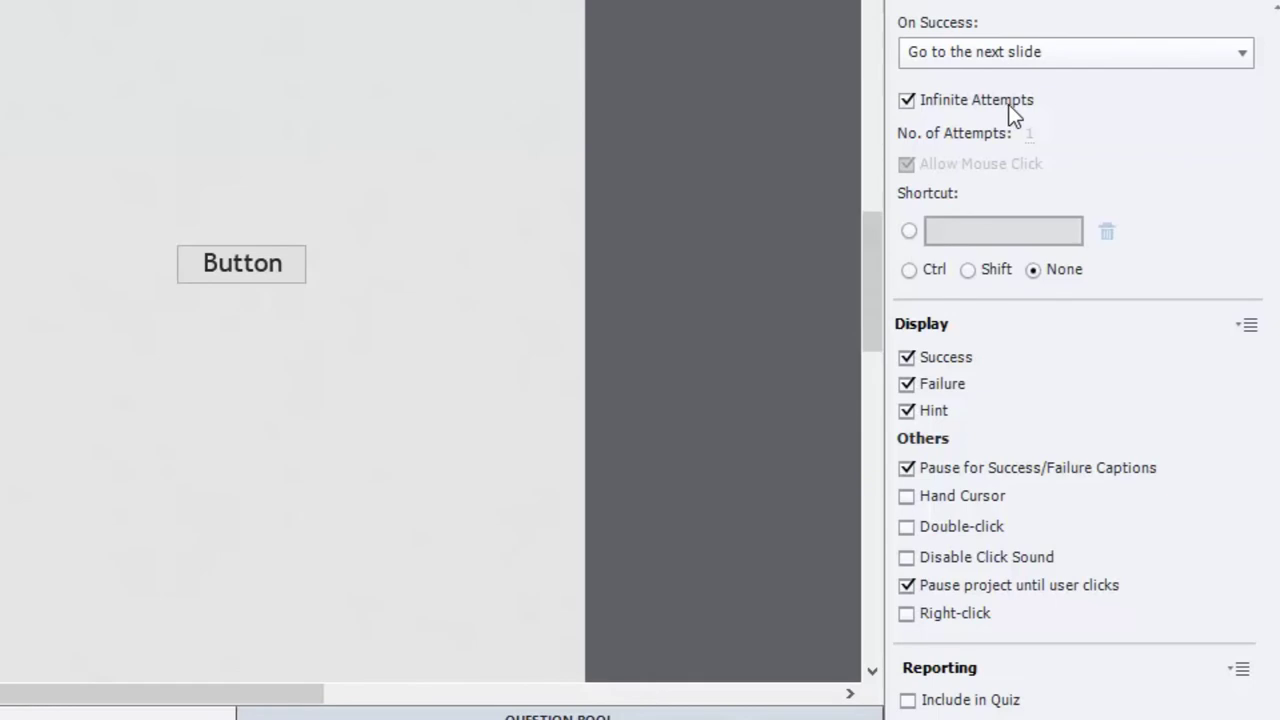
Step: Turn off Infinite Attempts on the click box and limit it to 5 attempts
click(907, 102)
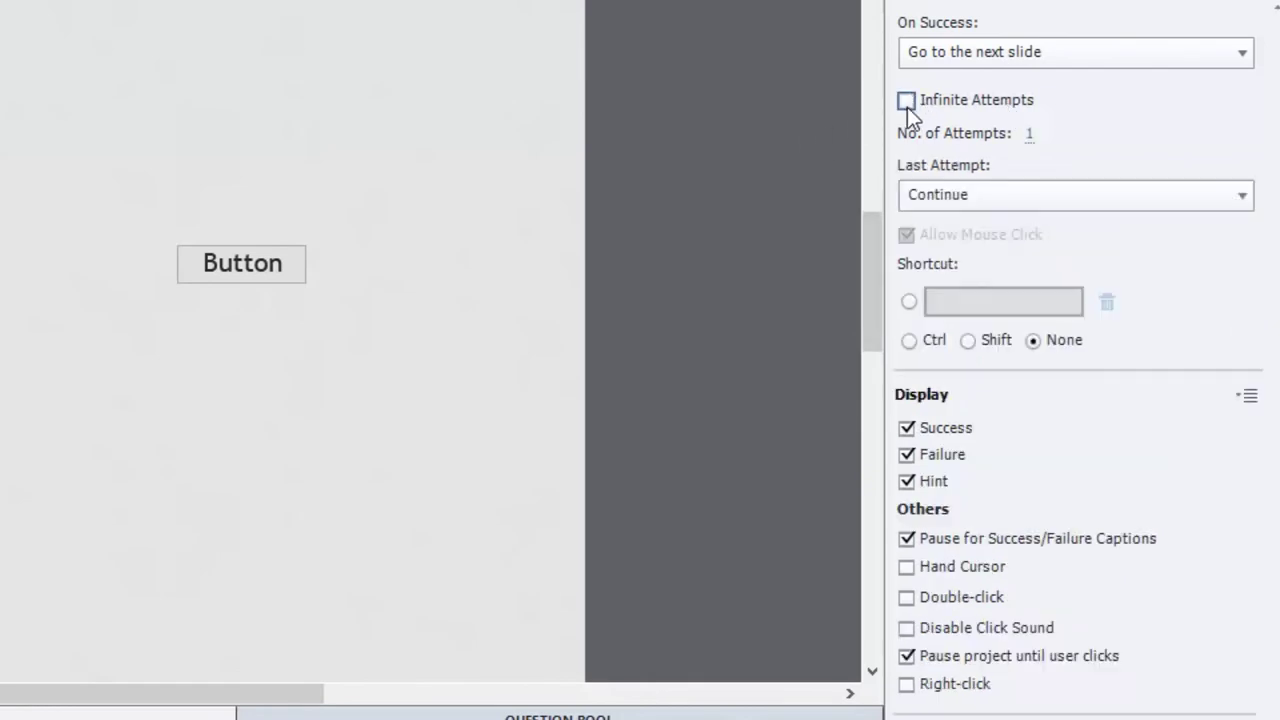
click(1031, 133)
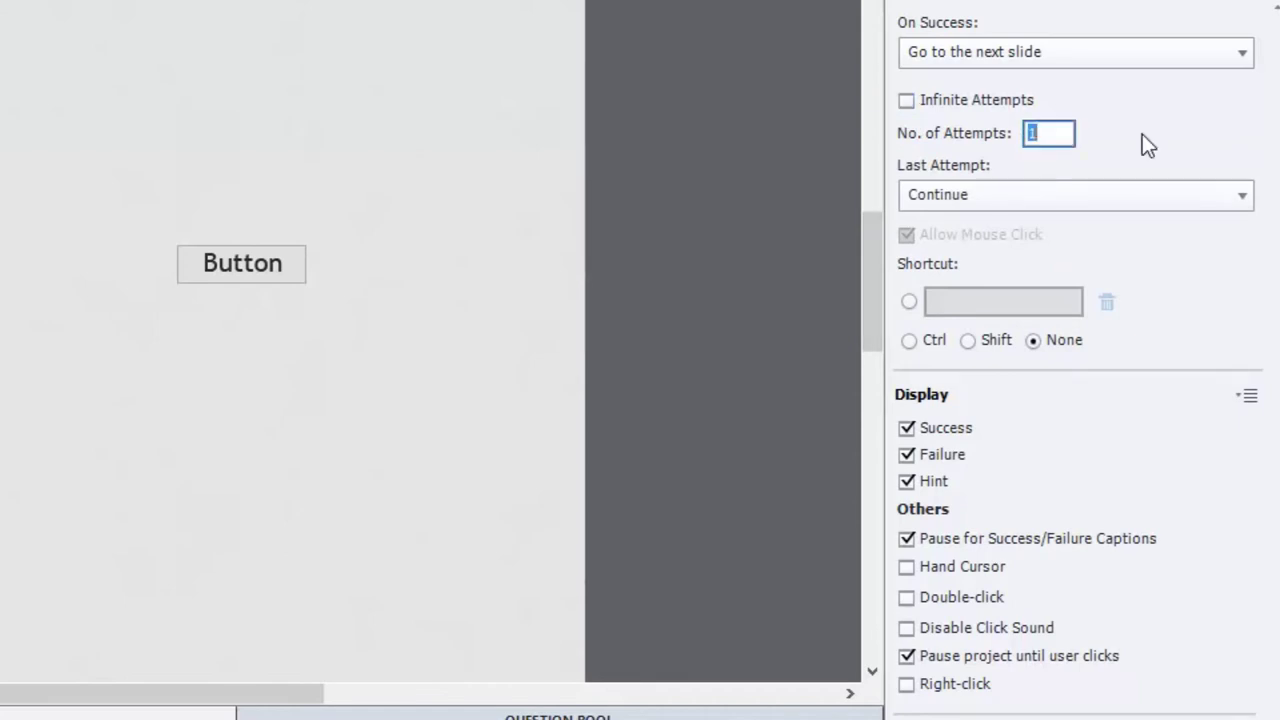
text(5)
key(Return)
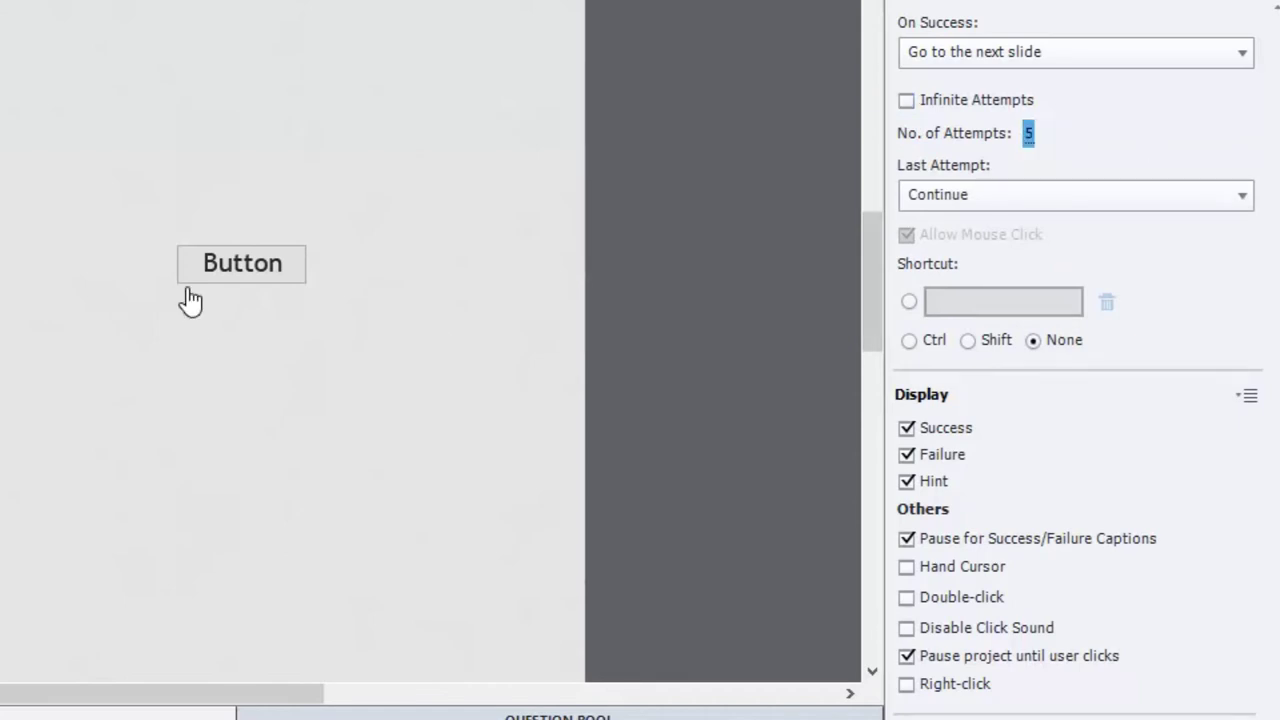
click(283, 274)
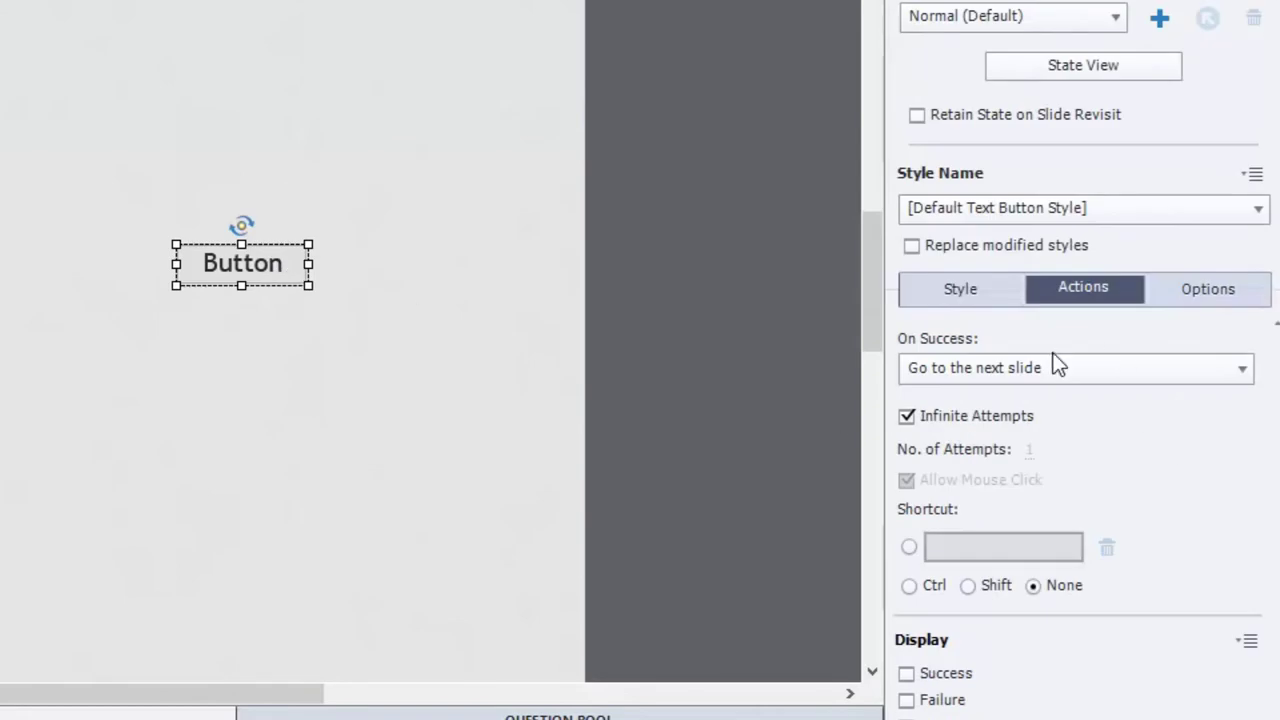
Step: Limit the button to 5 attempts with its last attempt set to Jump to slide
click(906, 416)
click(1026, 452)
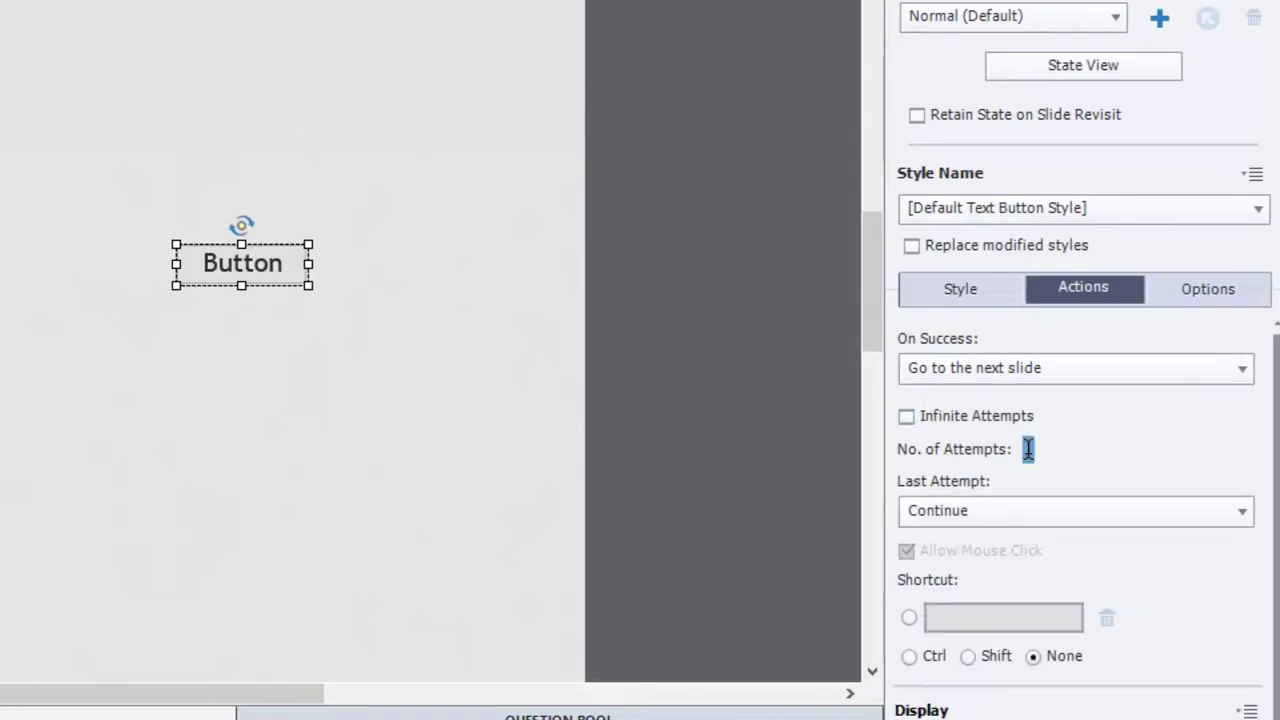
text(5)
key(Return)
click(1033, 530)
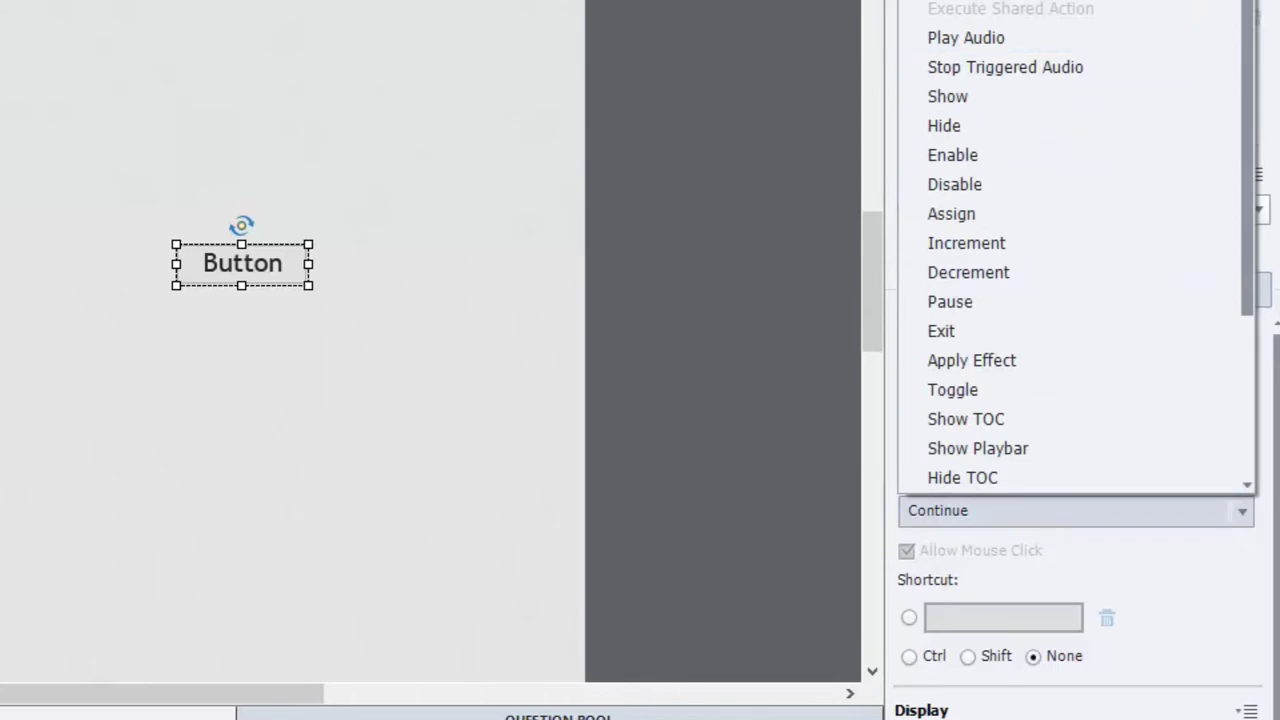
click(965, 8)
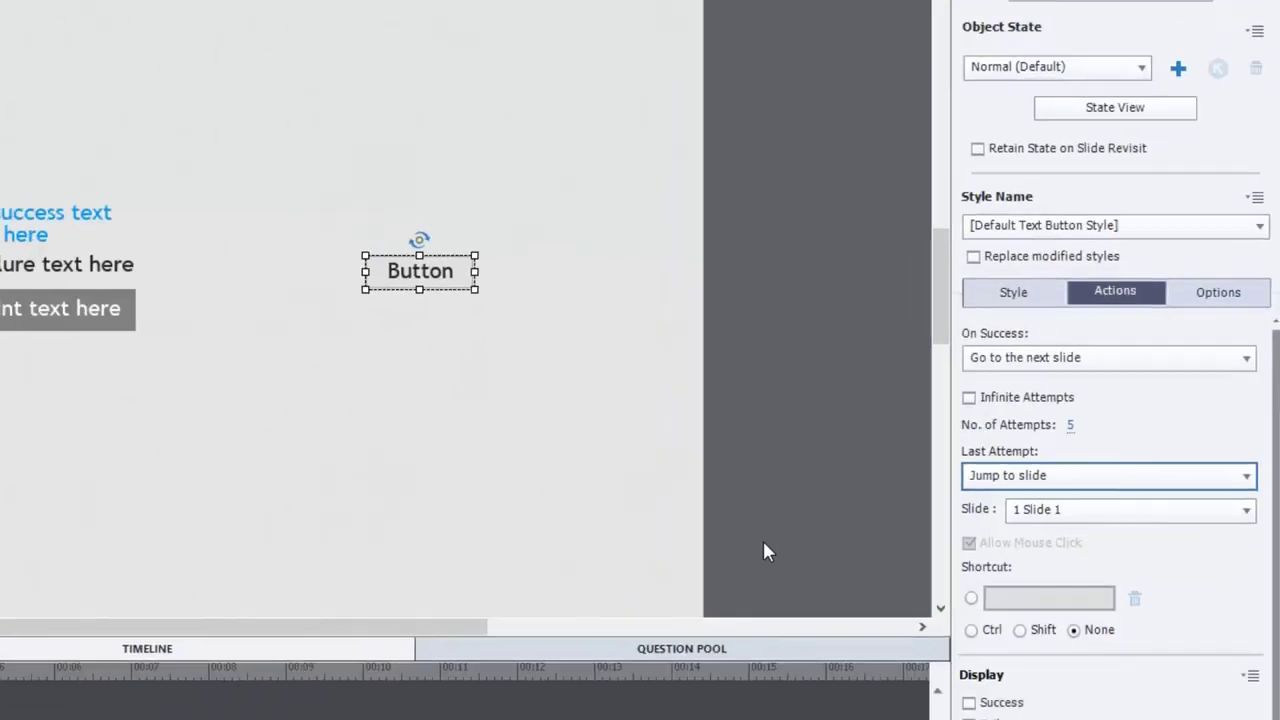
Step: Set the click box's last attempt to Go to the slide last visited
click(115, 282)
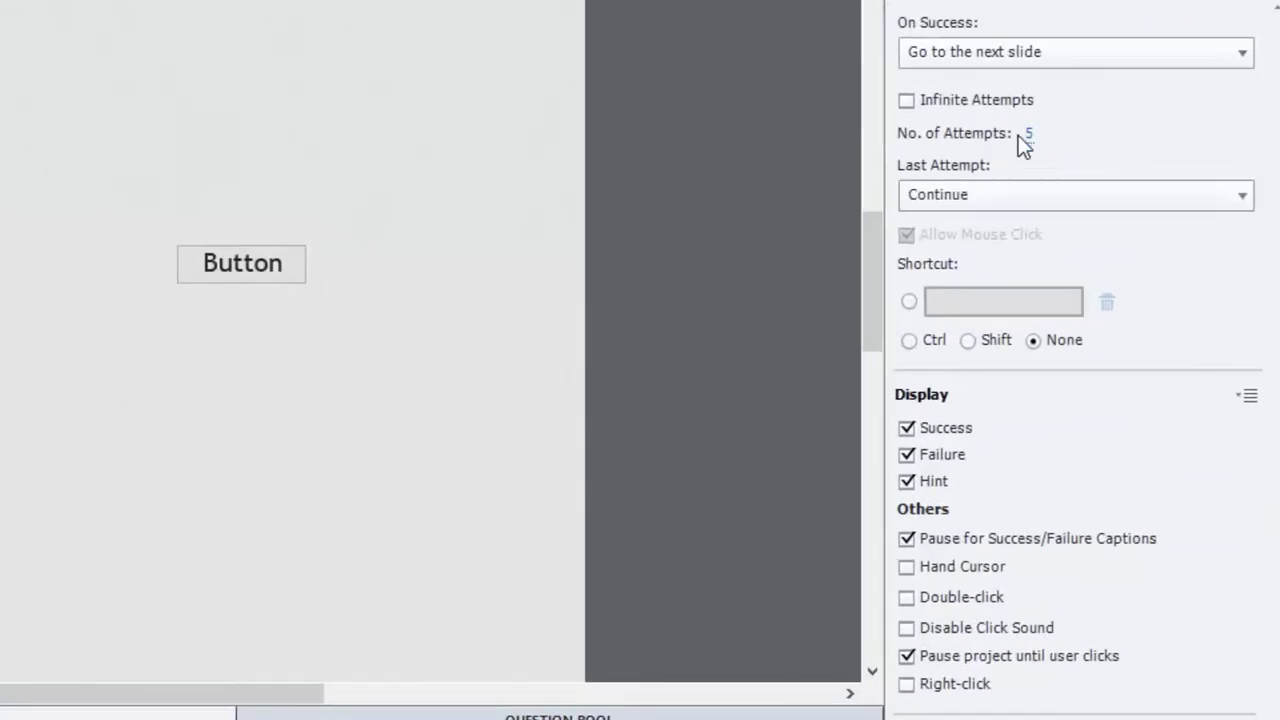
click(983, 196)
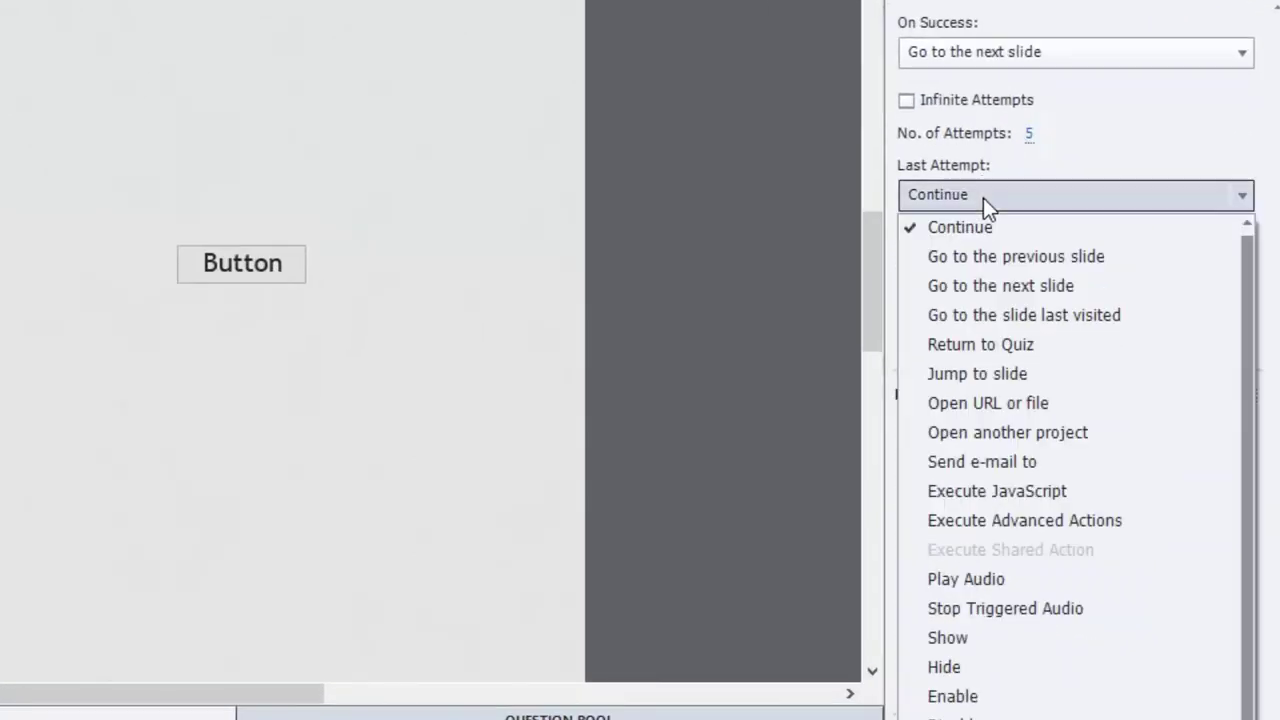
click(1062, 313)
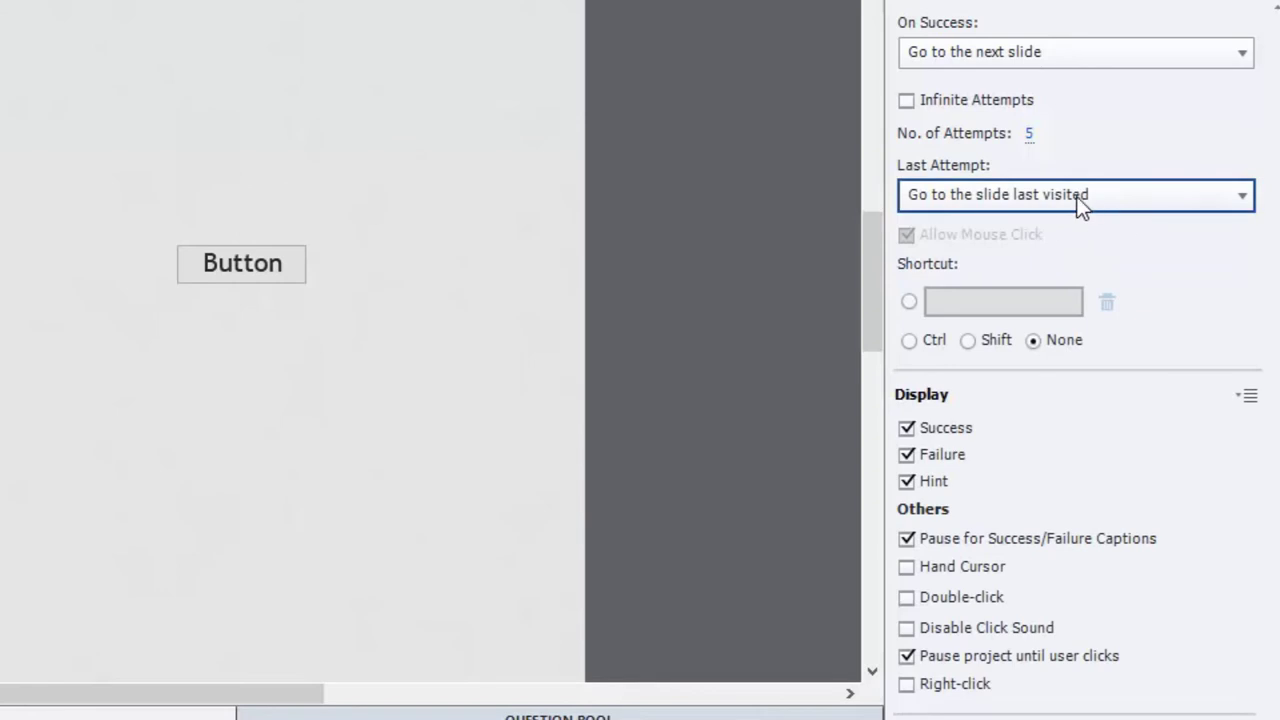
click(908, 303)
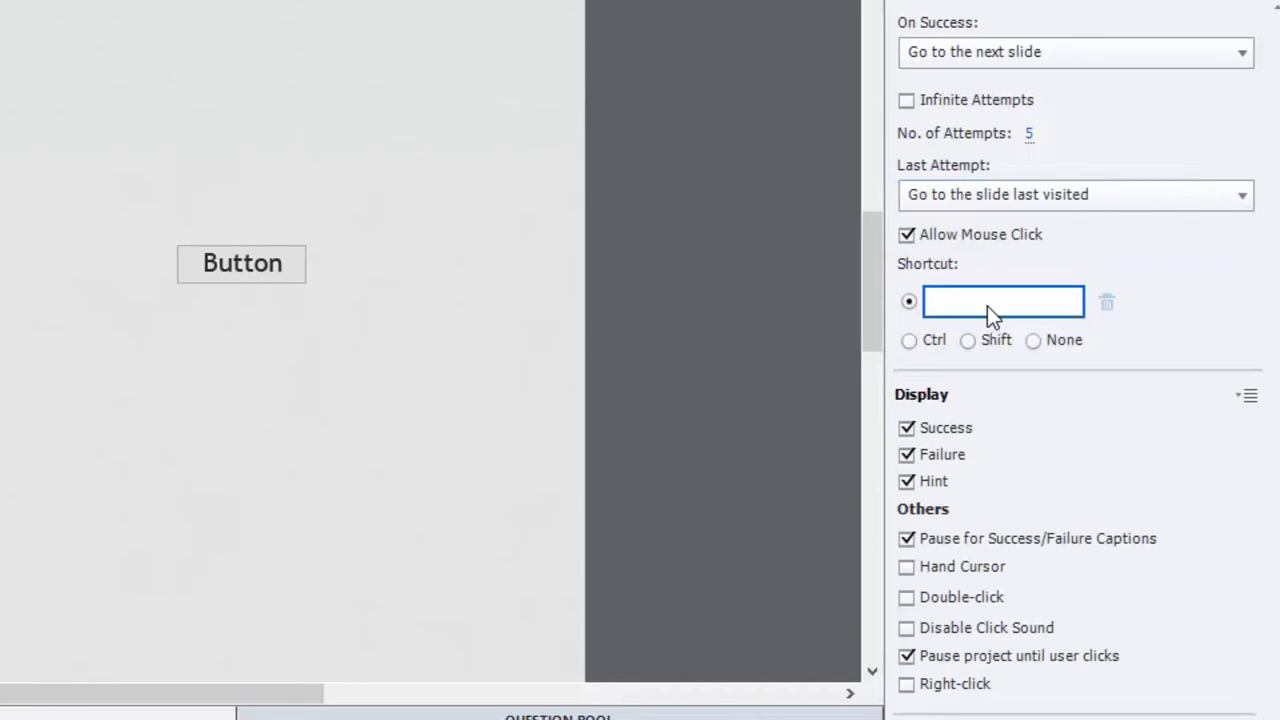
Step: Give the click box the Shift+F shortcut and uncheck Allow Mouse Click
key(n)
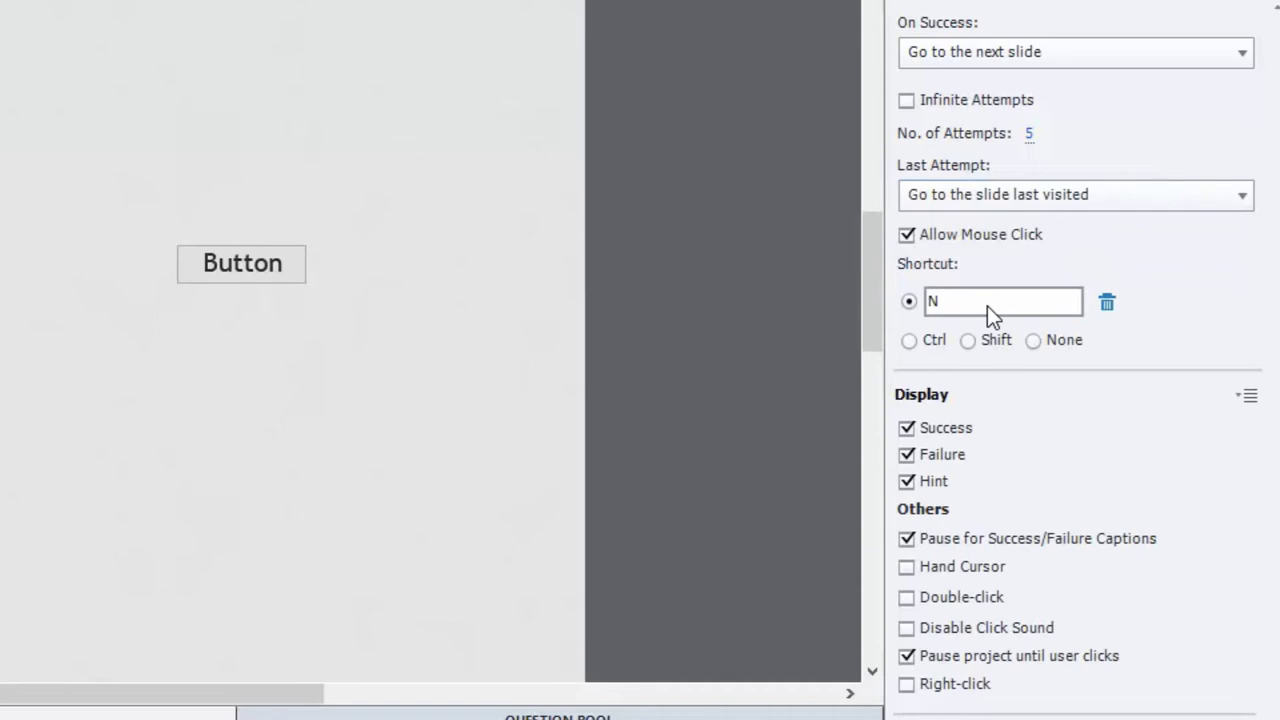
click(987, 306)
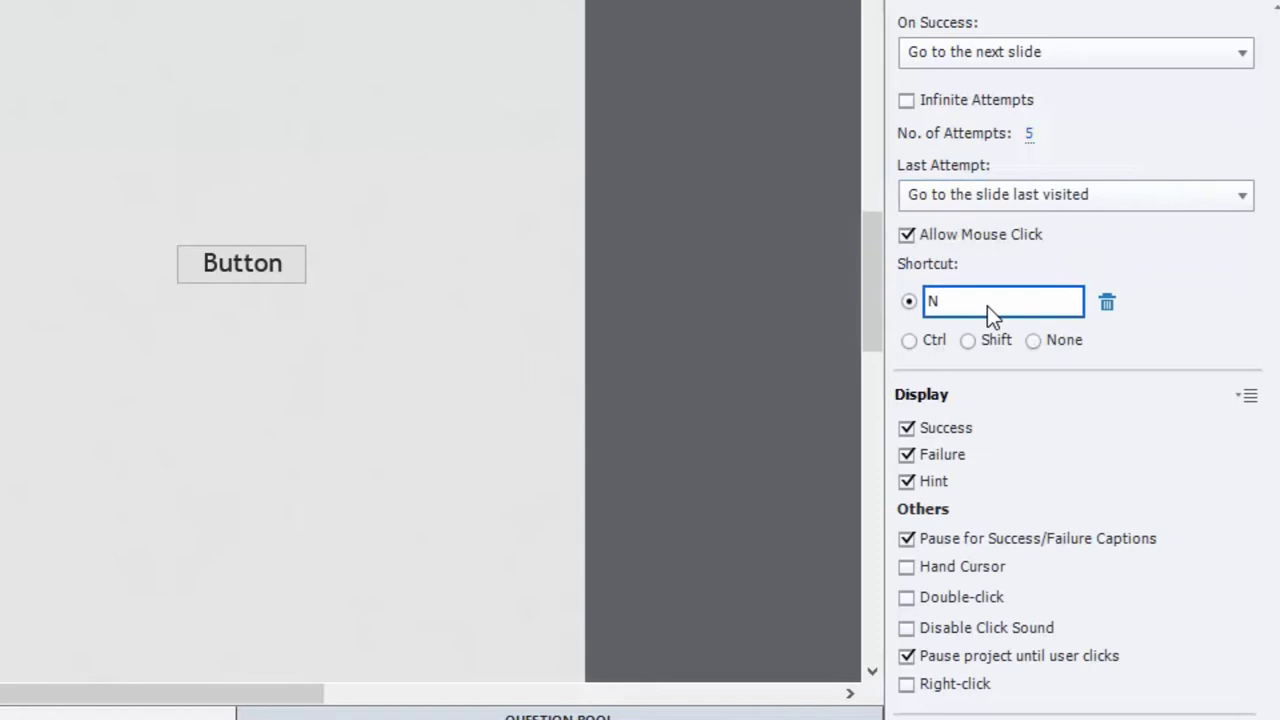
key(shift+f)
click(906, 234)
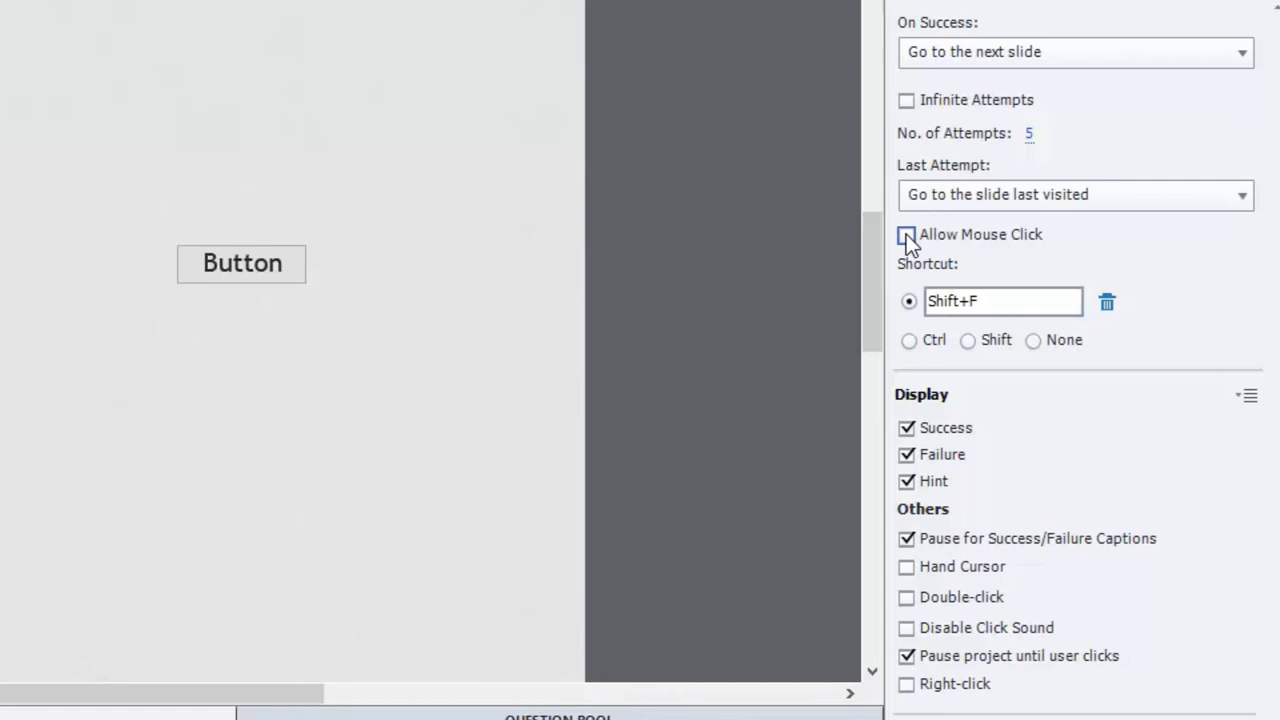
Step: Give the button the Alt+J shortcut and uncheck Allow Mouse Click
click(278, 283)
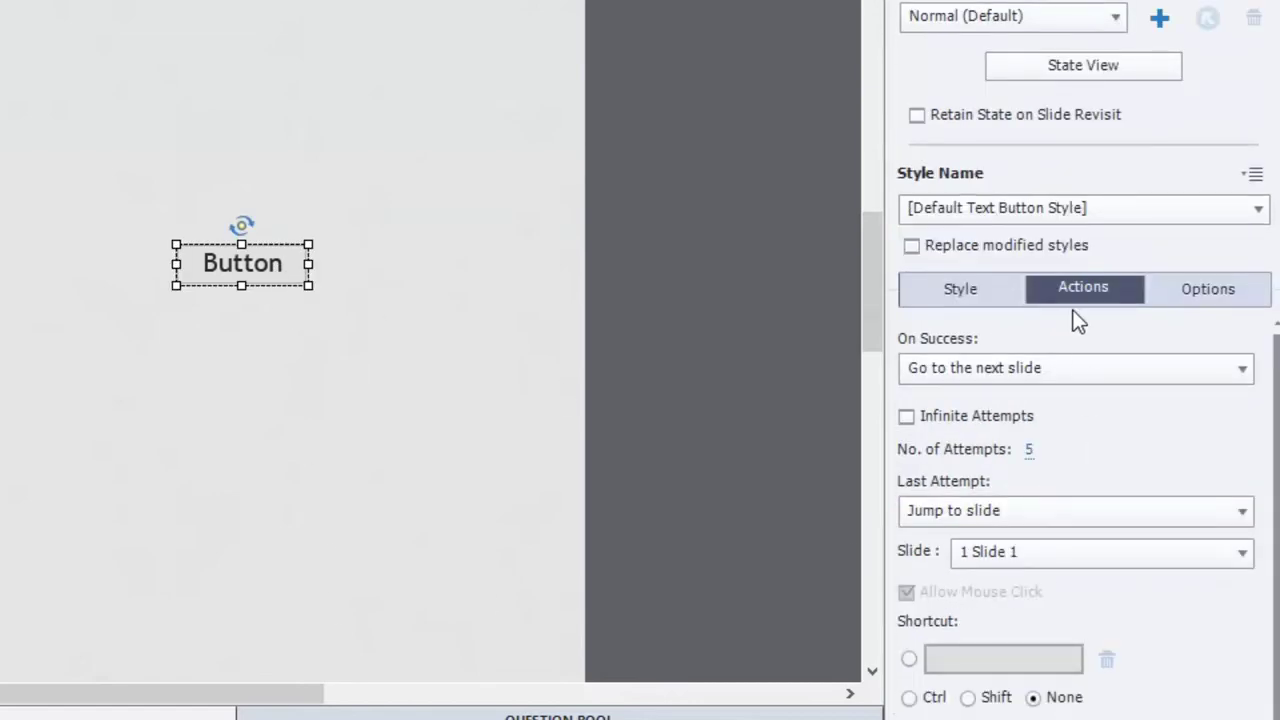
click(908, 658)
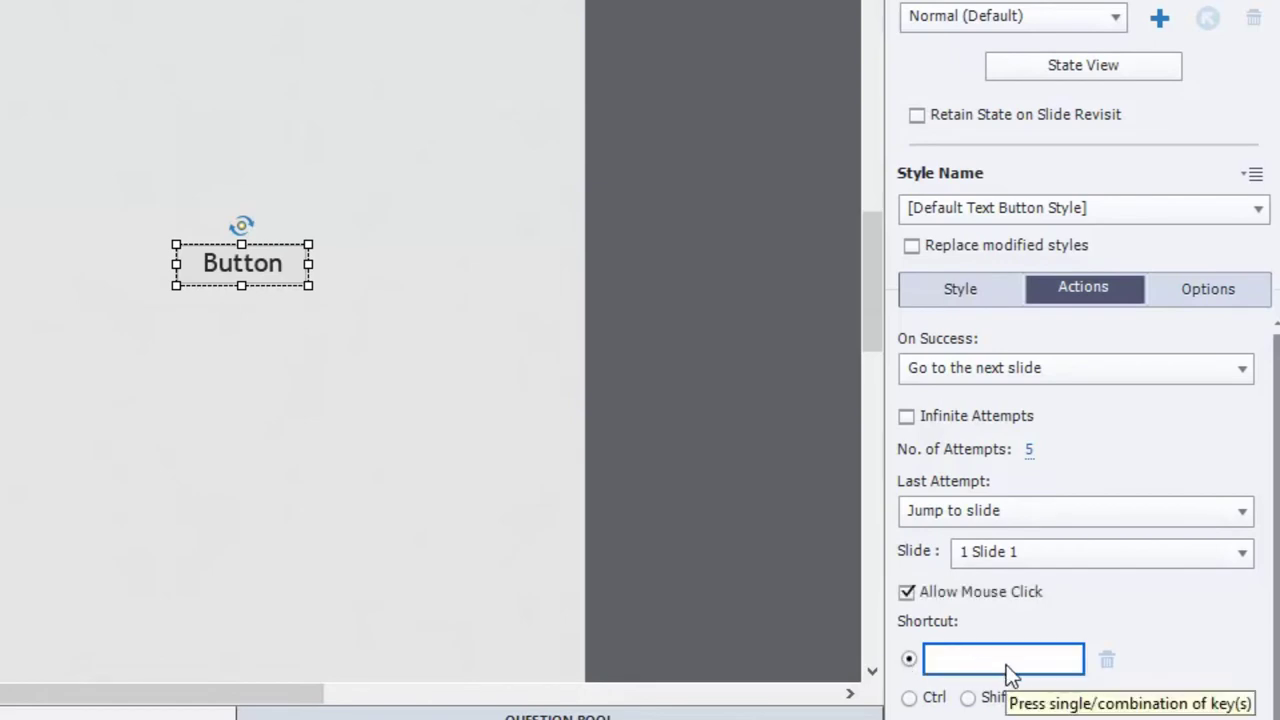
key(alt+j)
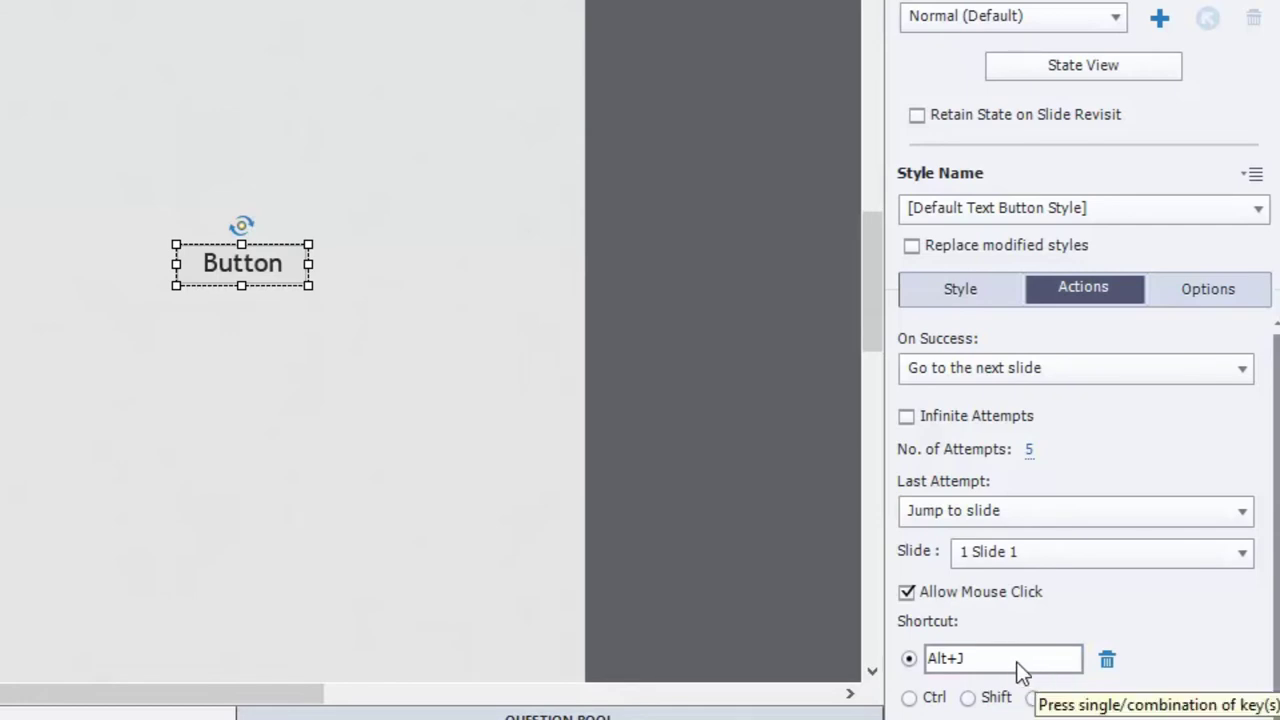
click(906, 592)
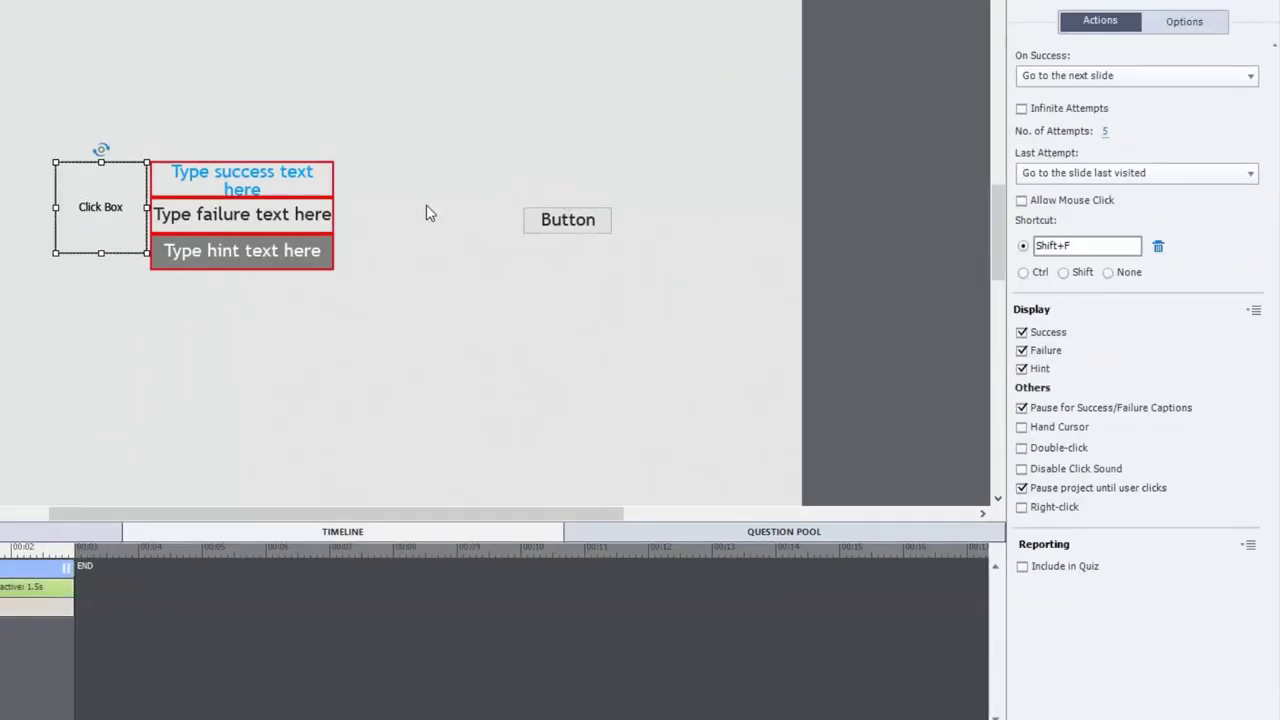
Step: Enable Hand Cursor on the button, plus Hand Cursor, Double-click and Disable Click Sound on the click box
click(570, 230)
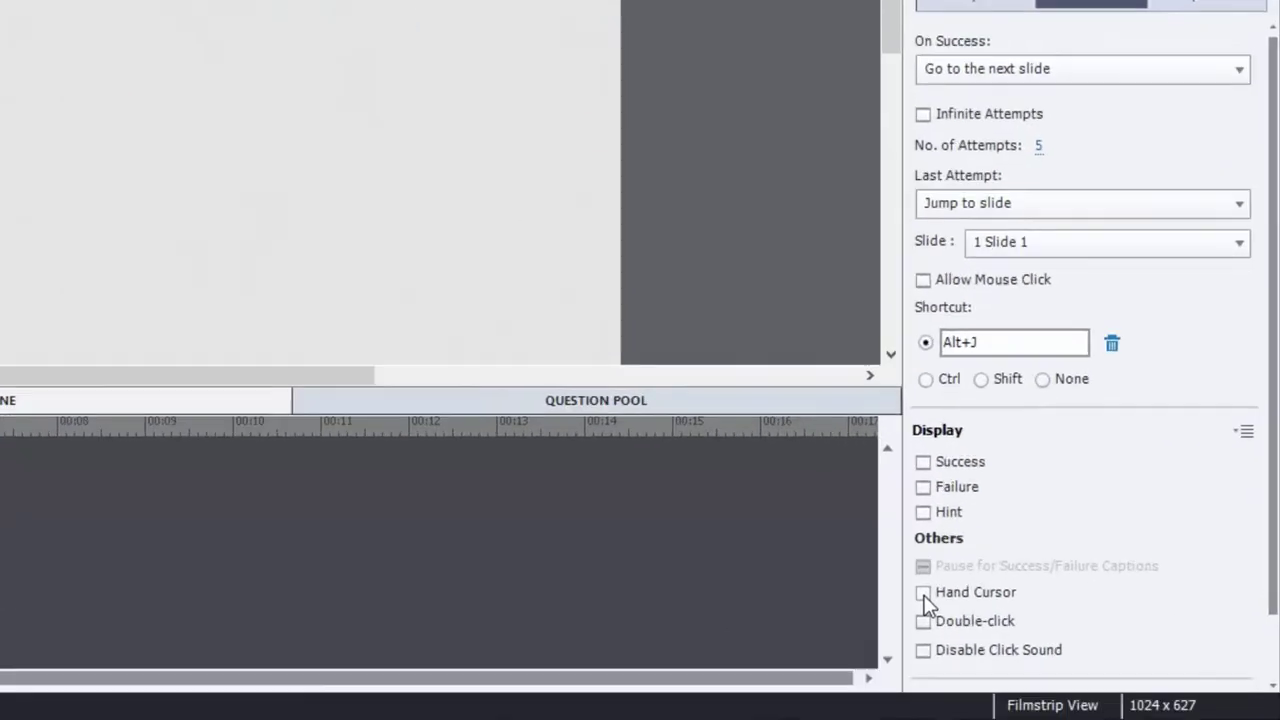
click(923, 593)
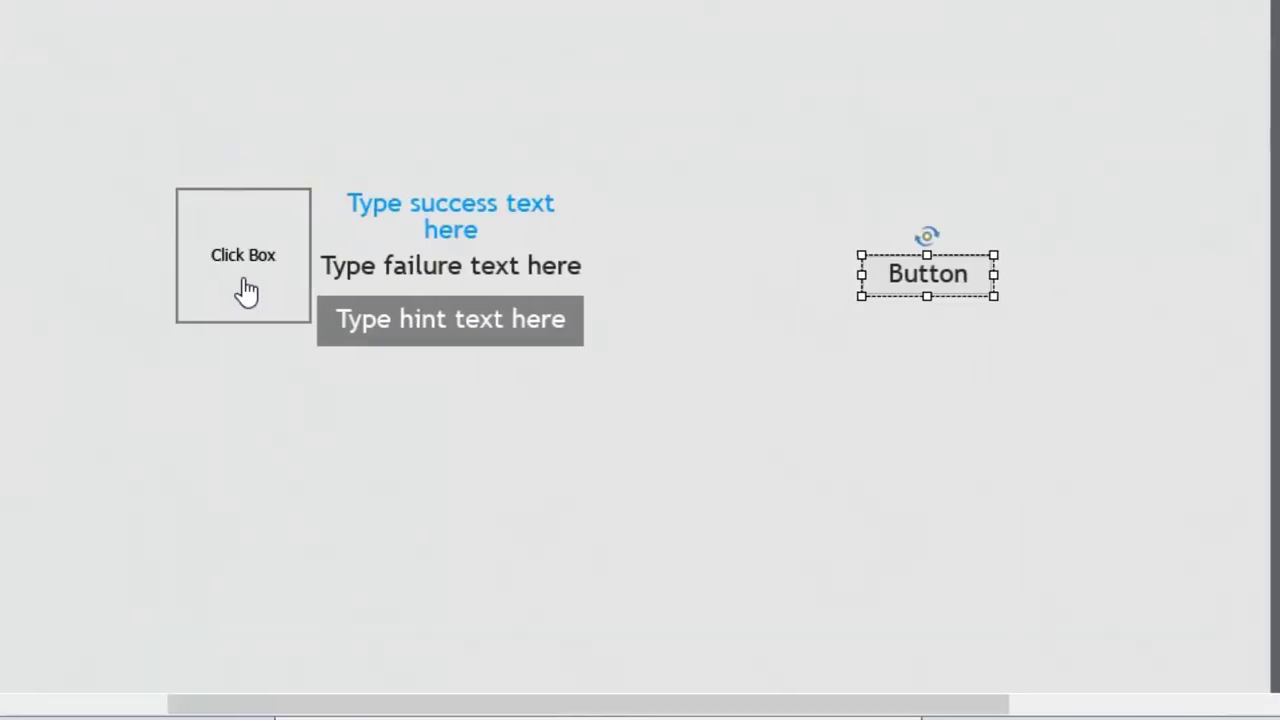
click(243, 286)
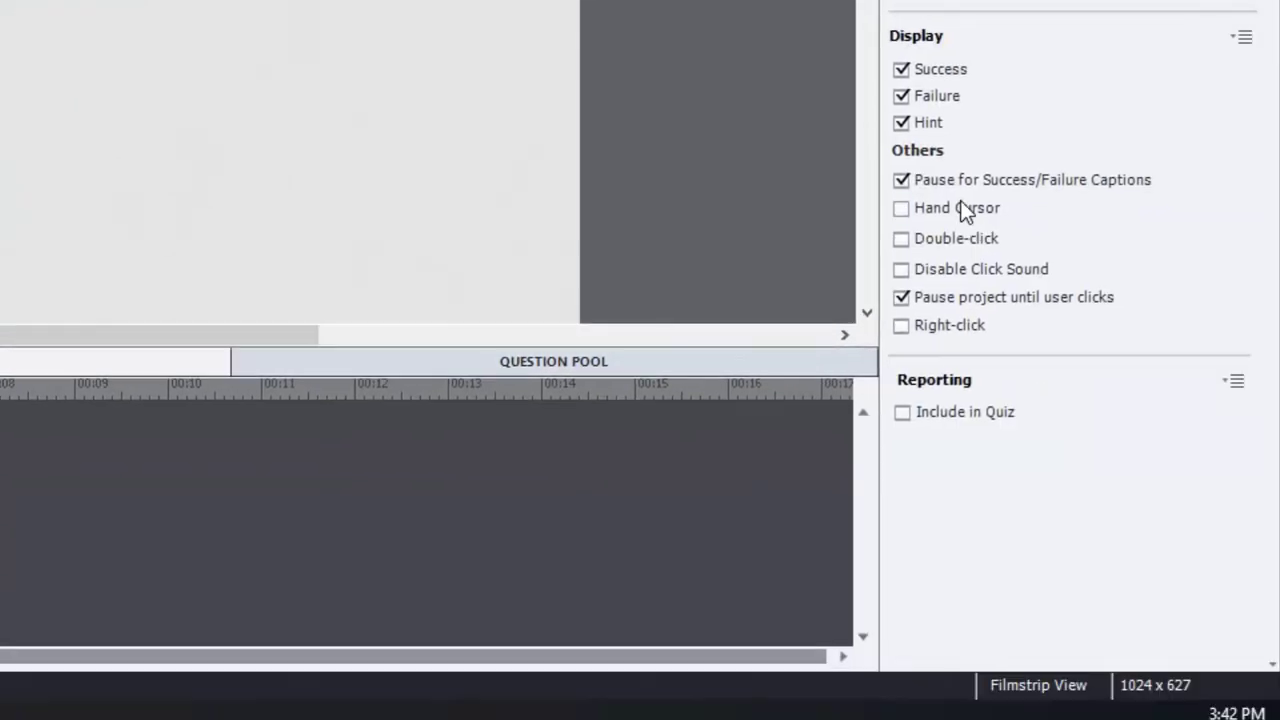
click(962, 208)
click(960, 240)
click(960, 269)
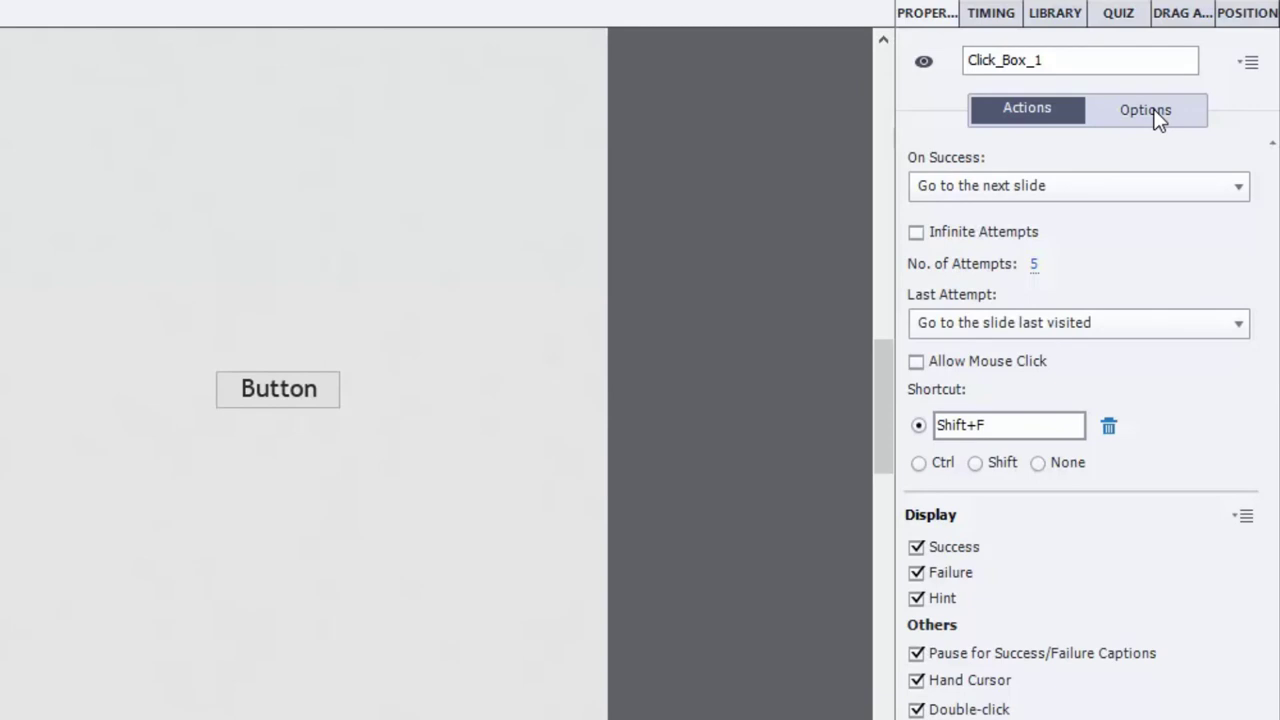
click(1155, 115)
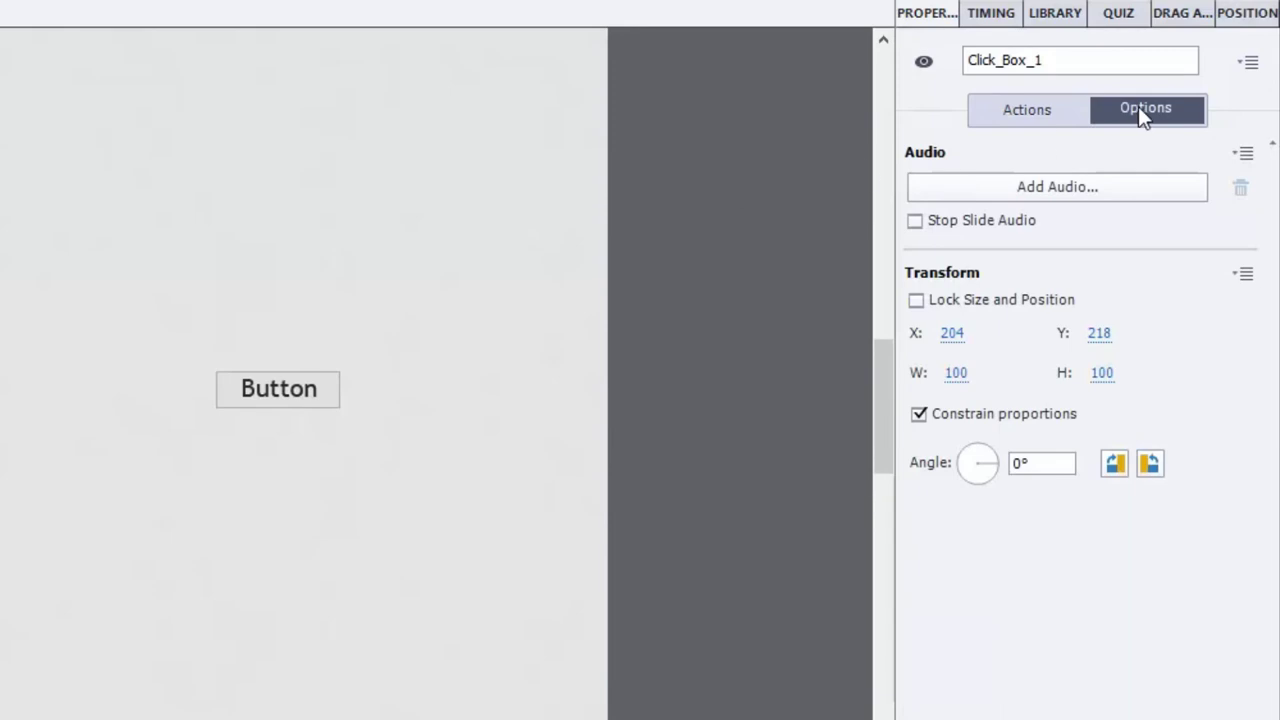
click(1064, 186)
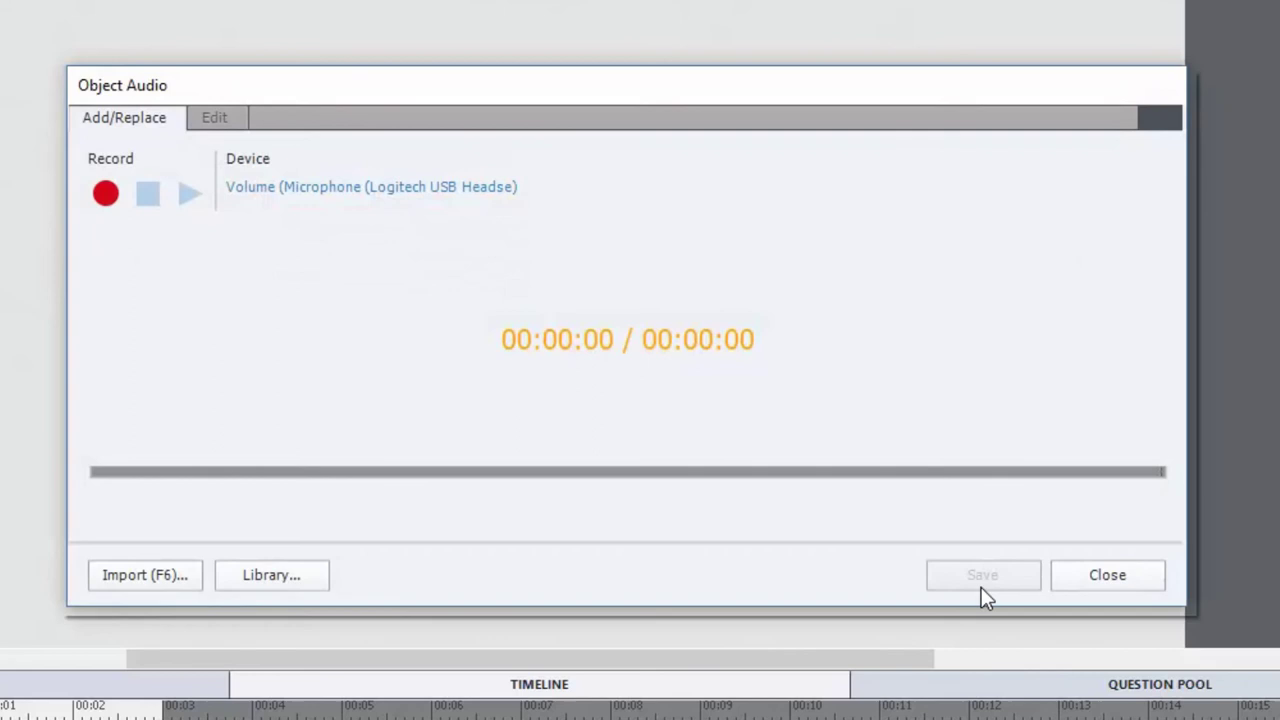
click(1088, 585)
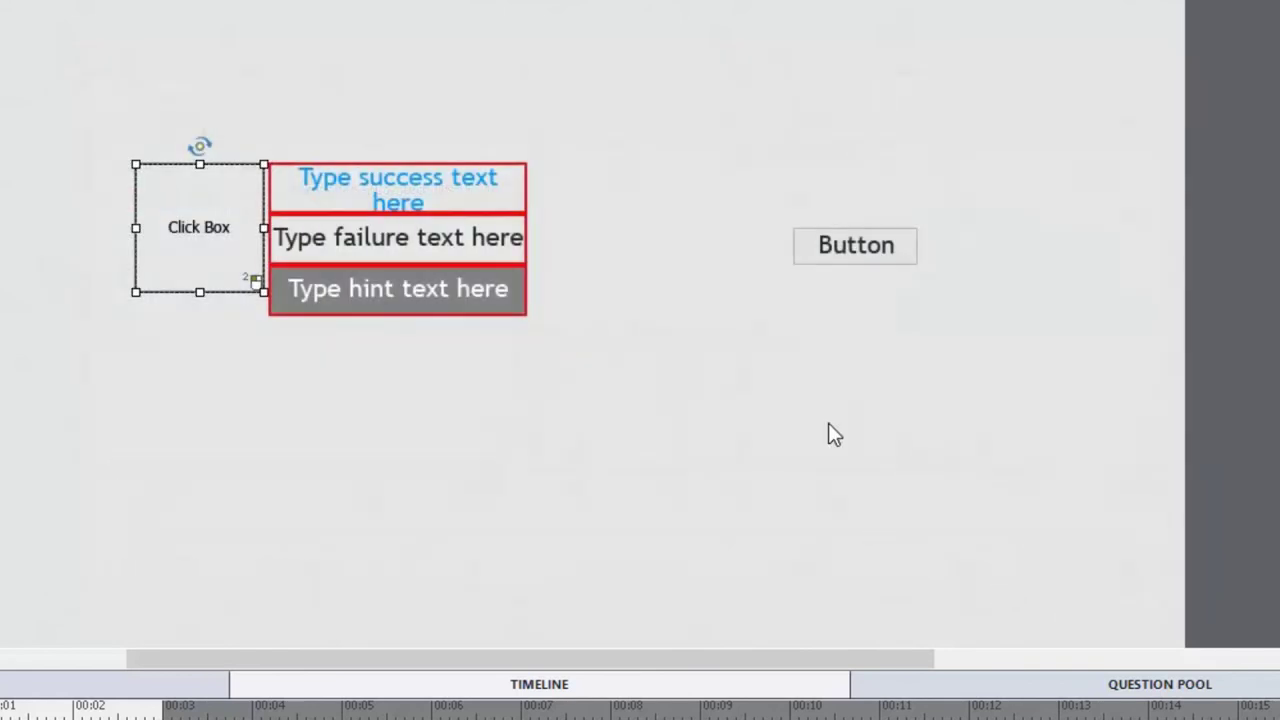
Step: Open the button's audio settings, then close the Object Audio dialog
click(855, 246)
click(1235, 415)
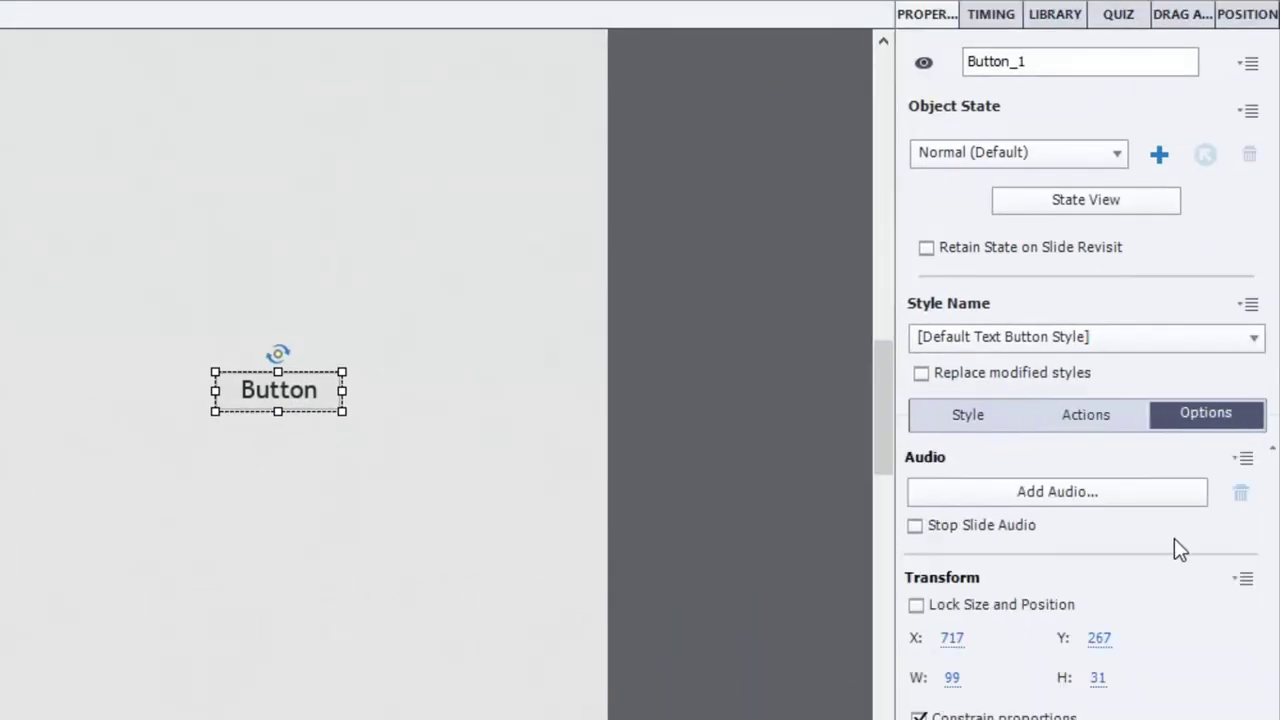
click(1062, 490)
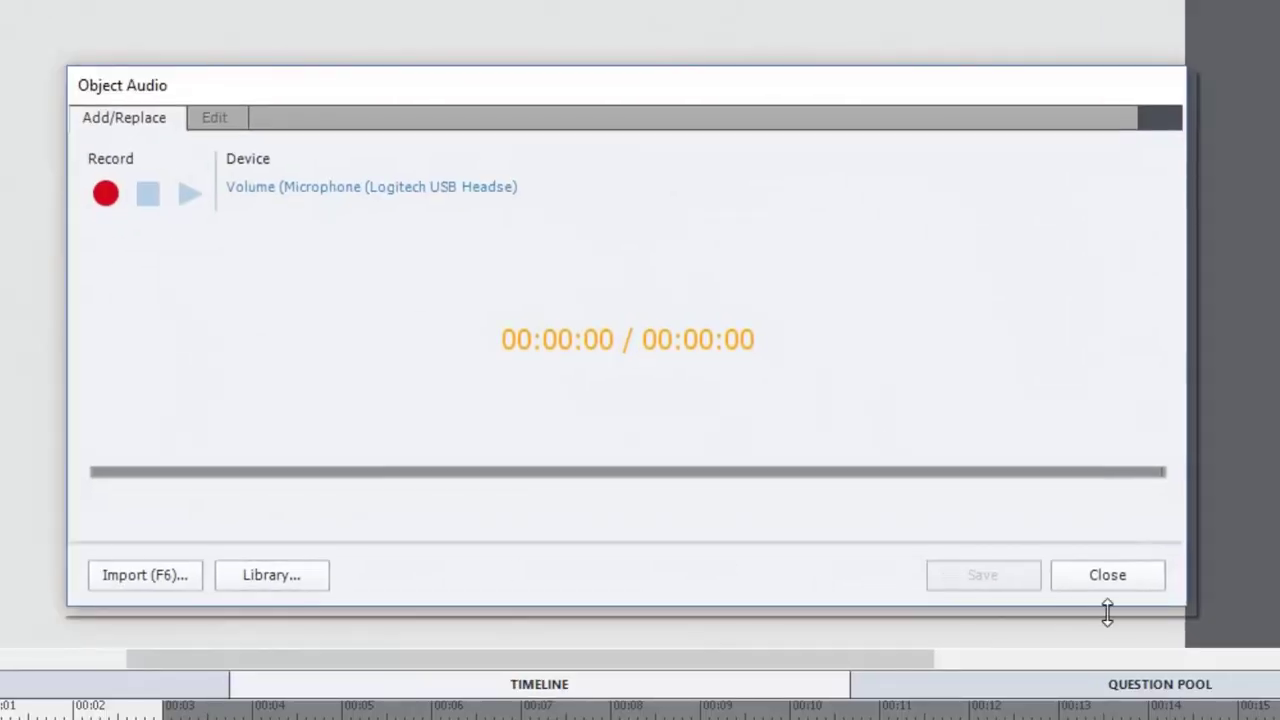
click(1146, 578)
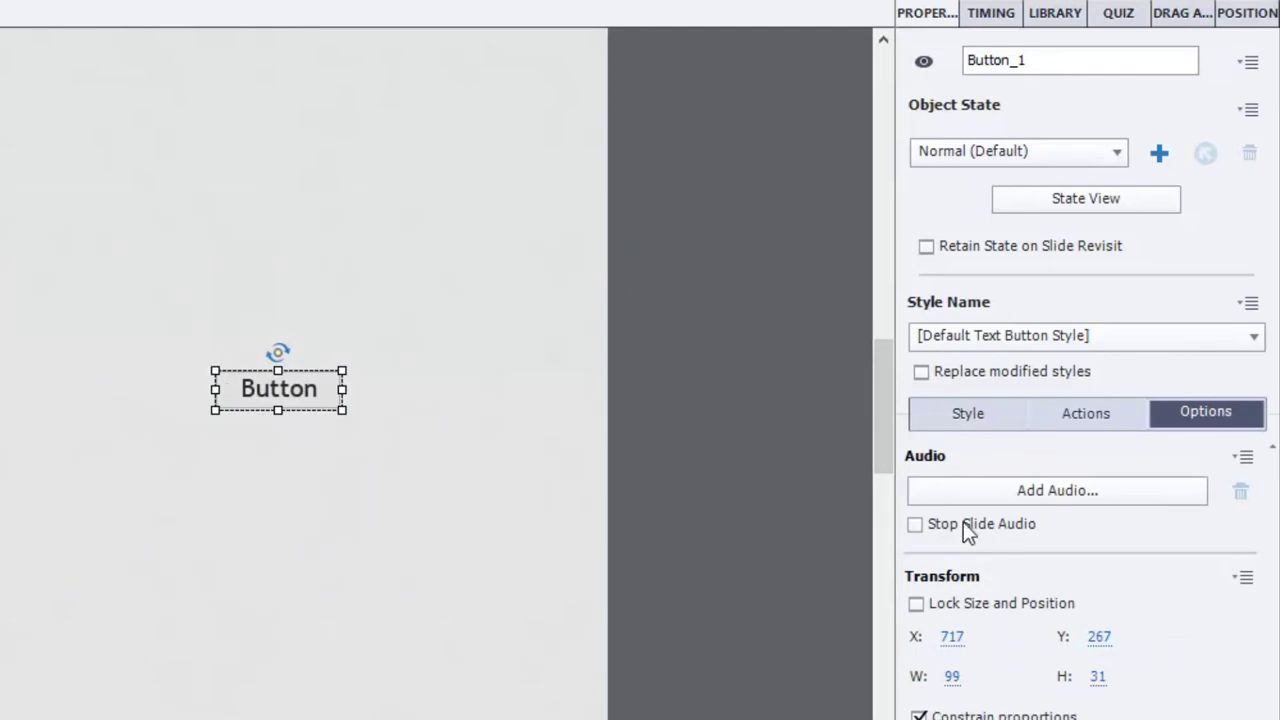
Step: Make the button stop slide audio When Paused
click(966, 529)
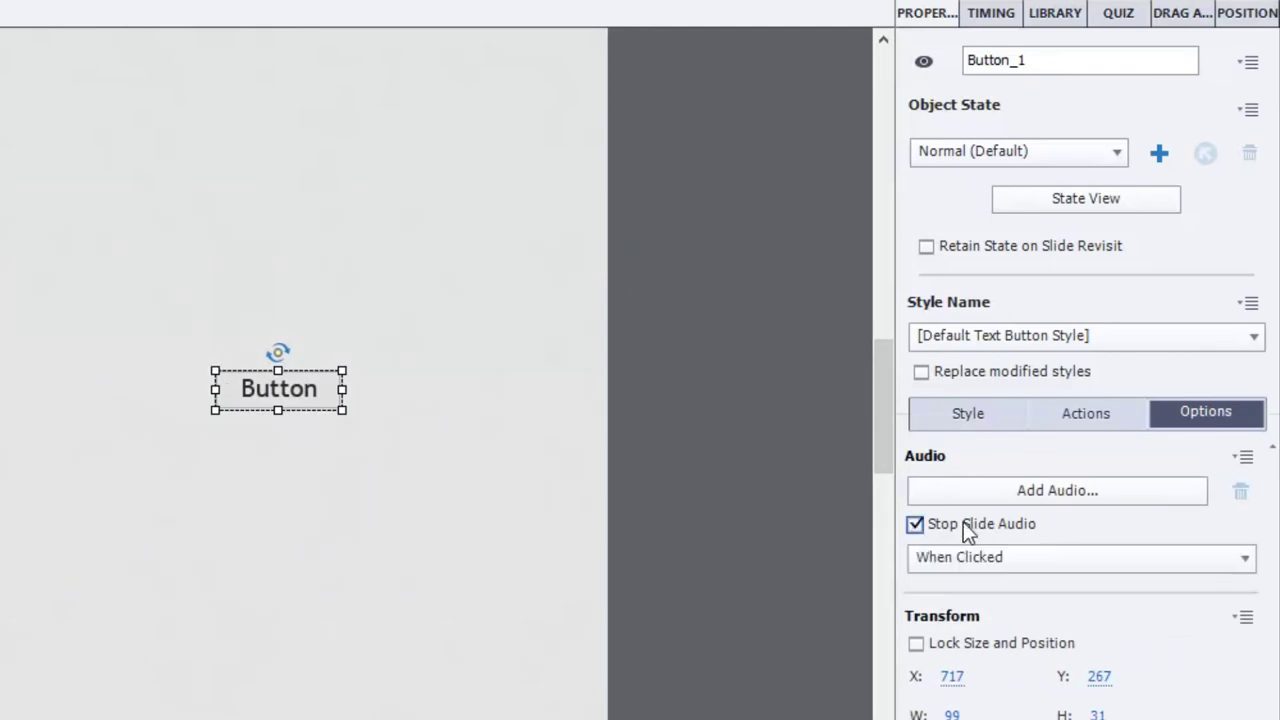
click(1065, 565)
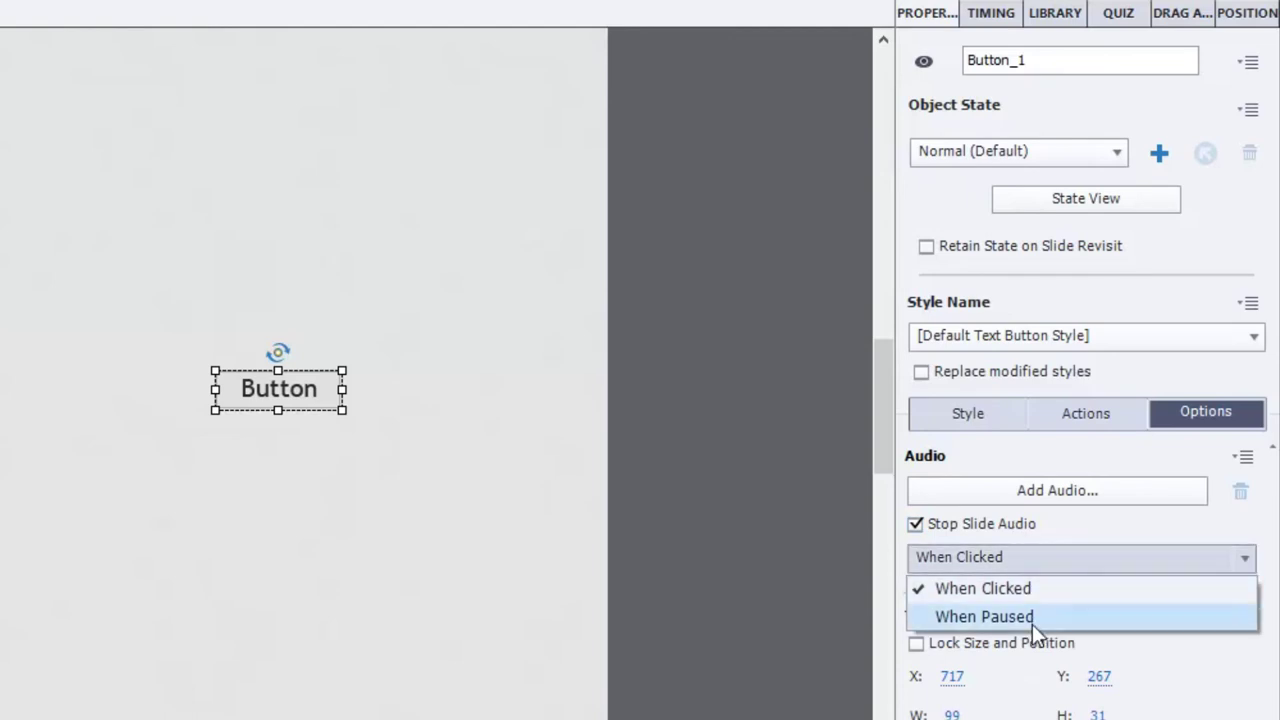
click(324, 400)
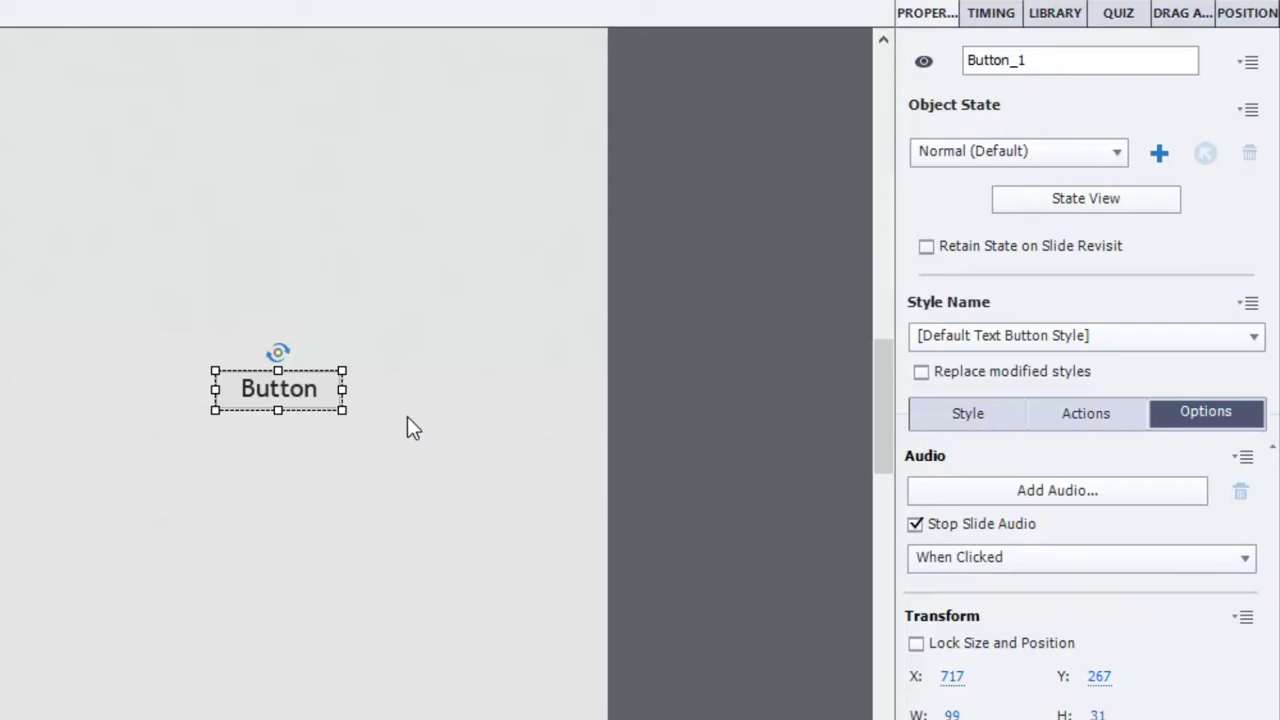
click(1055, 559)
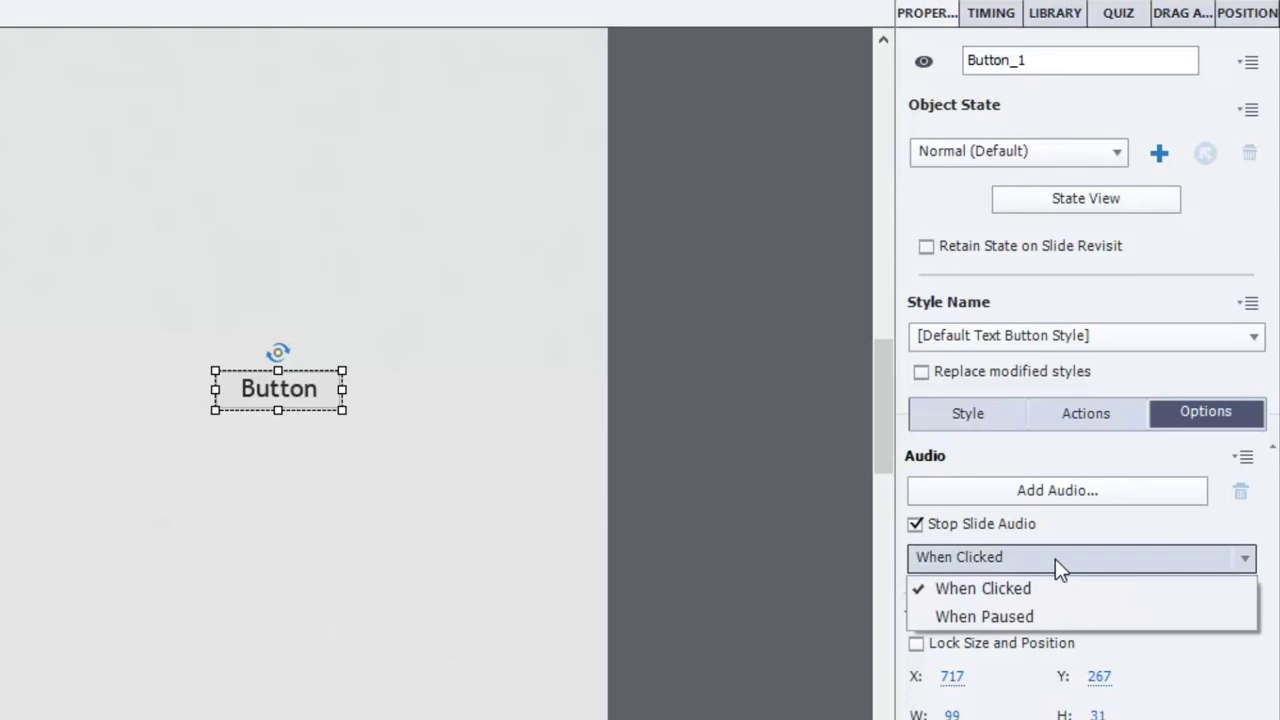
click(1050, 621)
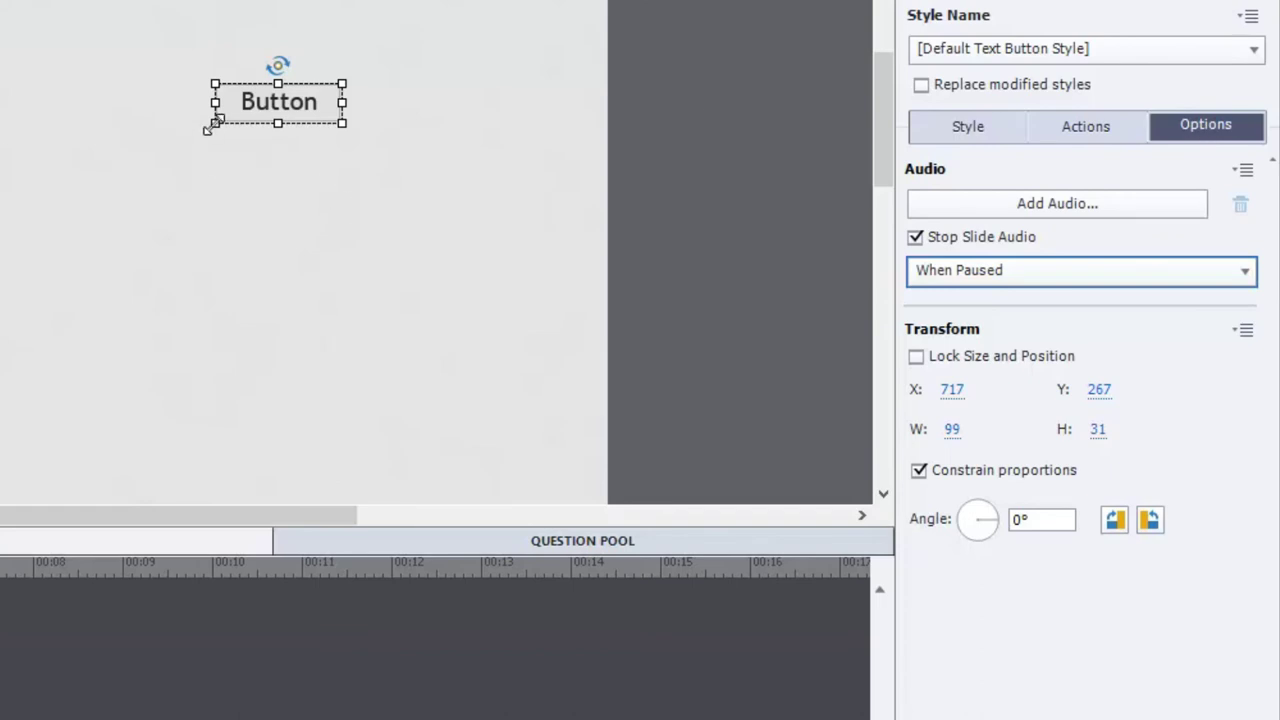
Step: Enlarge the button to 200 by 139 and toggle Lock Size and Position
mouse_move(212, 123)
mouse_down()
mouse_move(381, 165)
mouse_move(86, 262)
mouse_up()
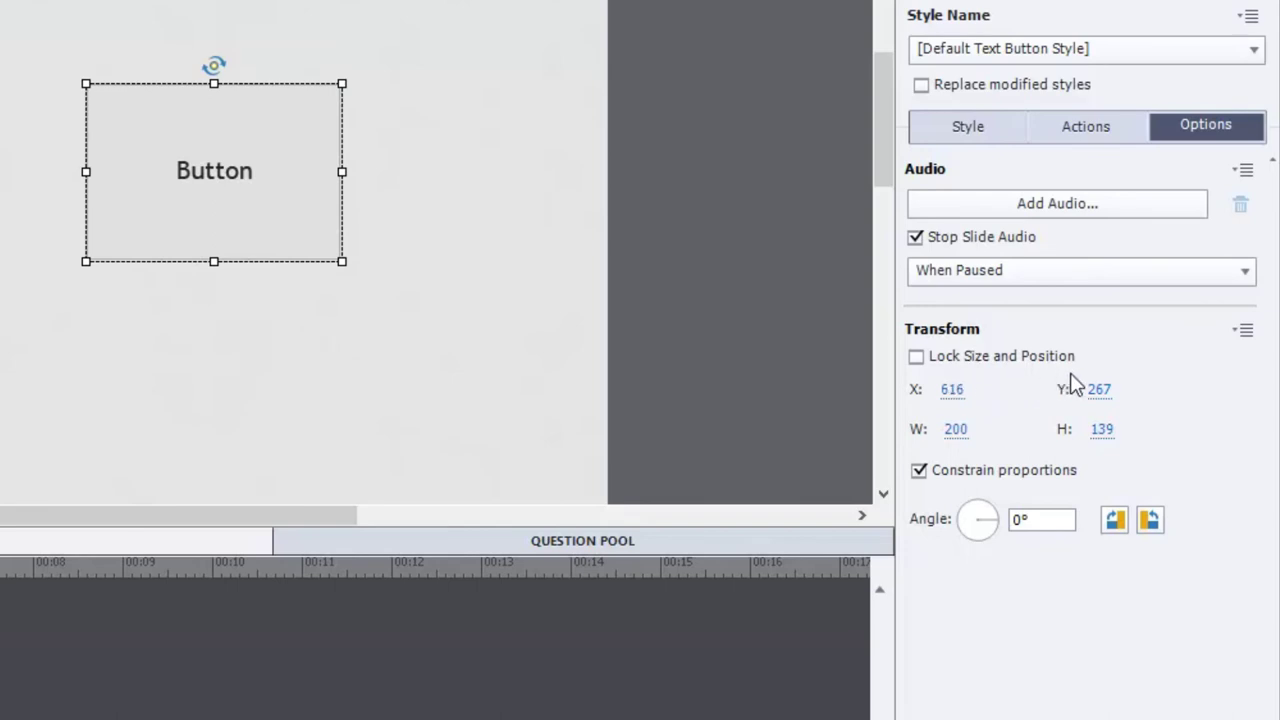
click(917, 357)
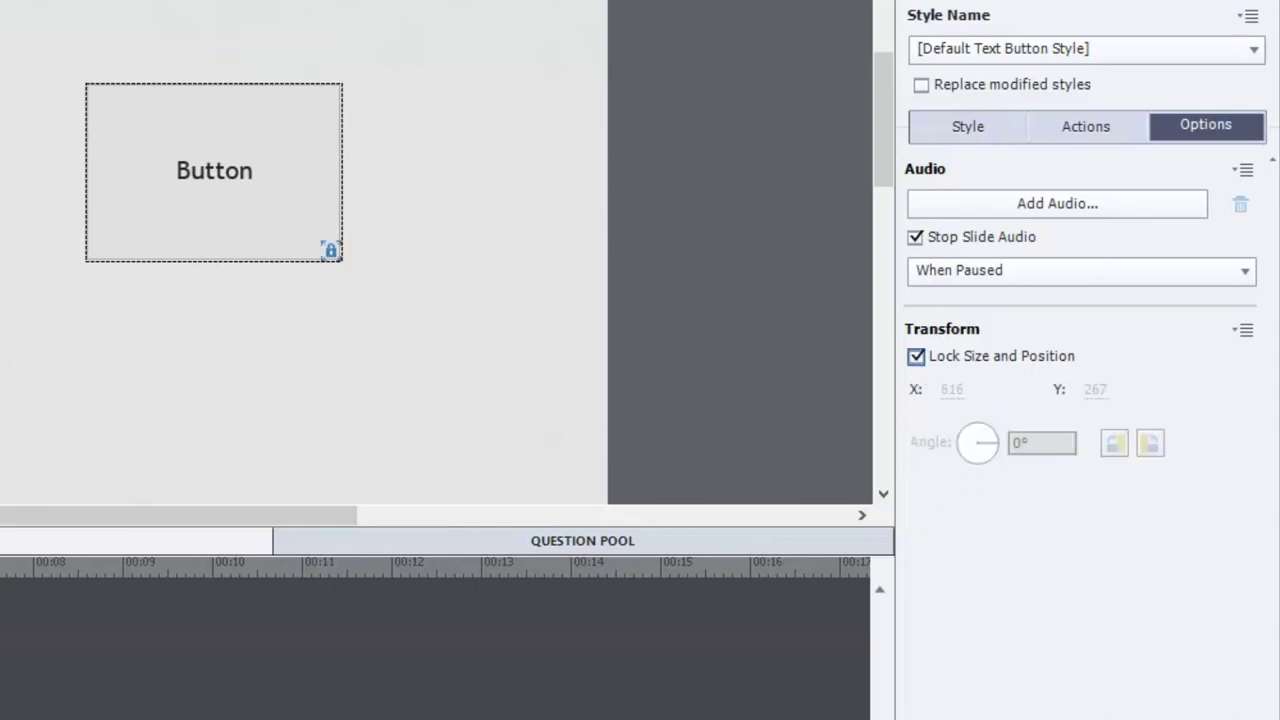
drag(223, 180, 436, 214)
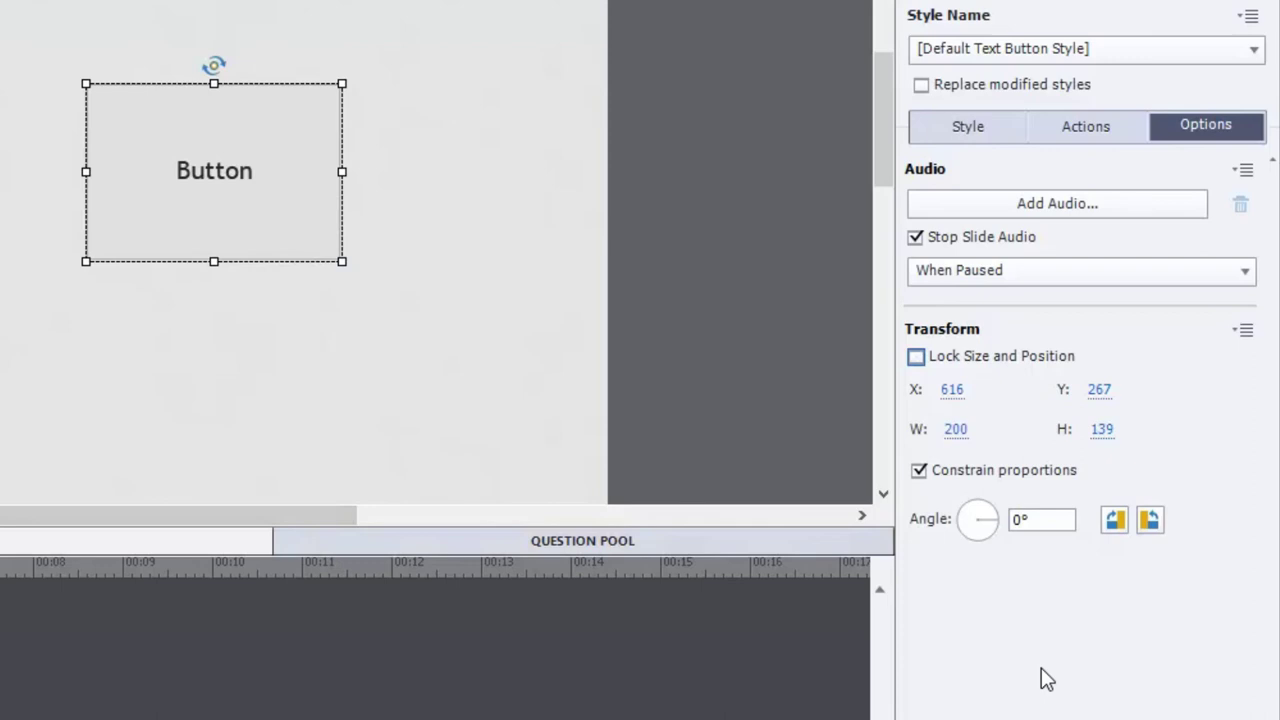
Step: Rotate the button to 39°, then reset its angle to 0°
double_click(1000, 522)
text(39)
key(Return)
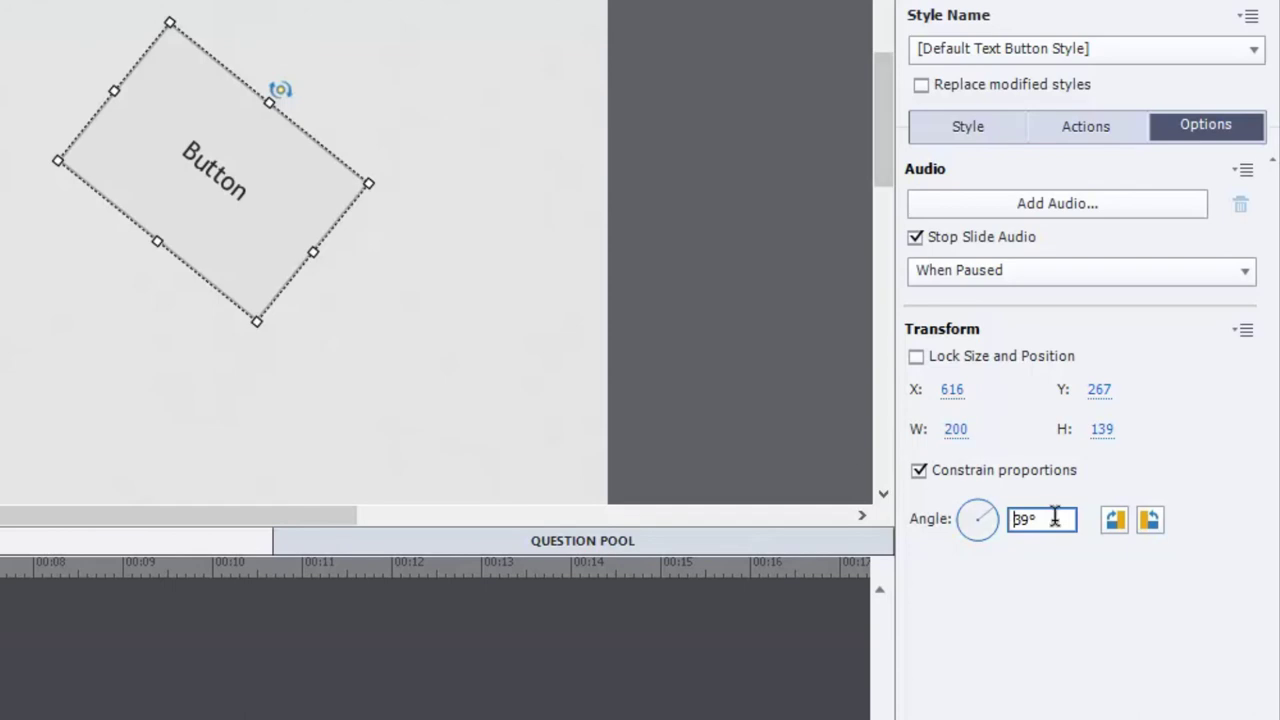
drag(1057, 517, 934, 522)
text(0)
key(Return)
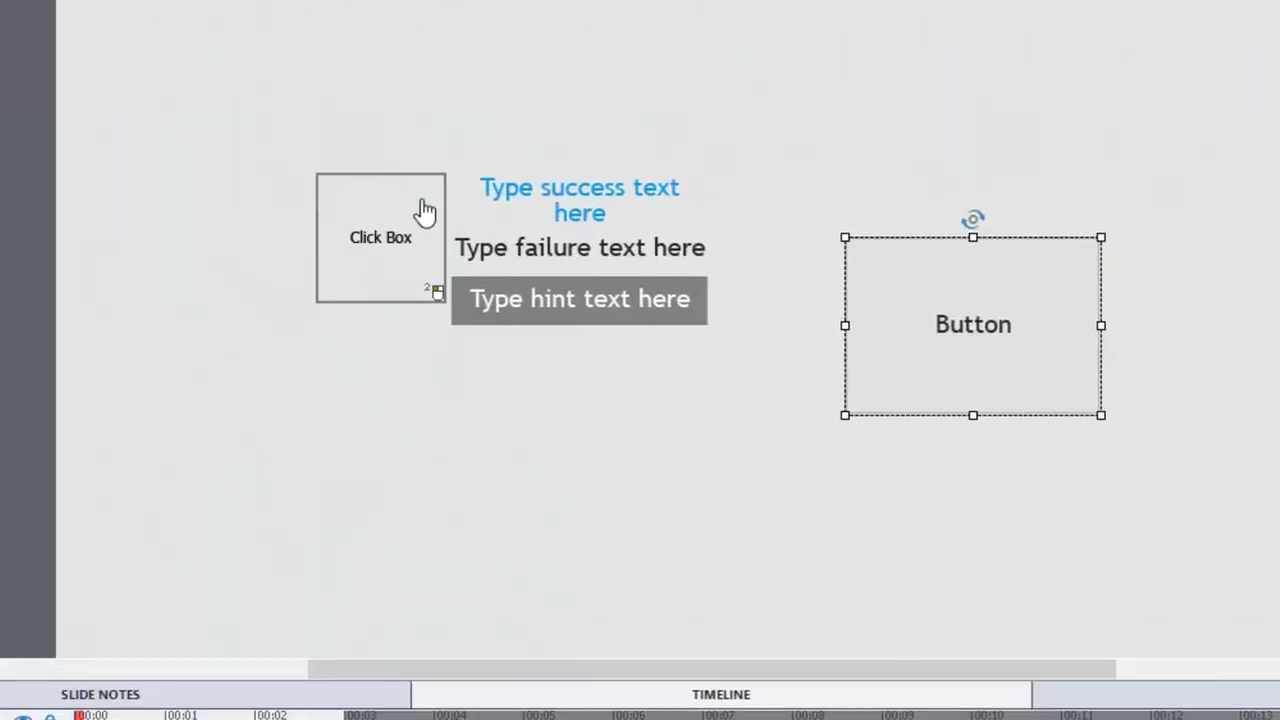
click(420, 203)
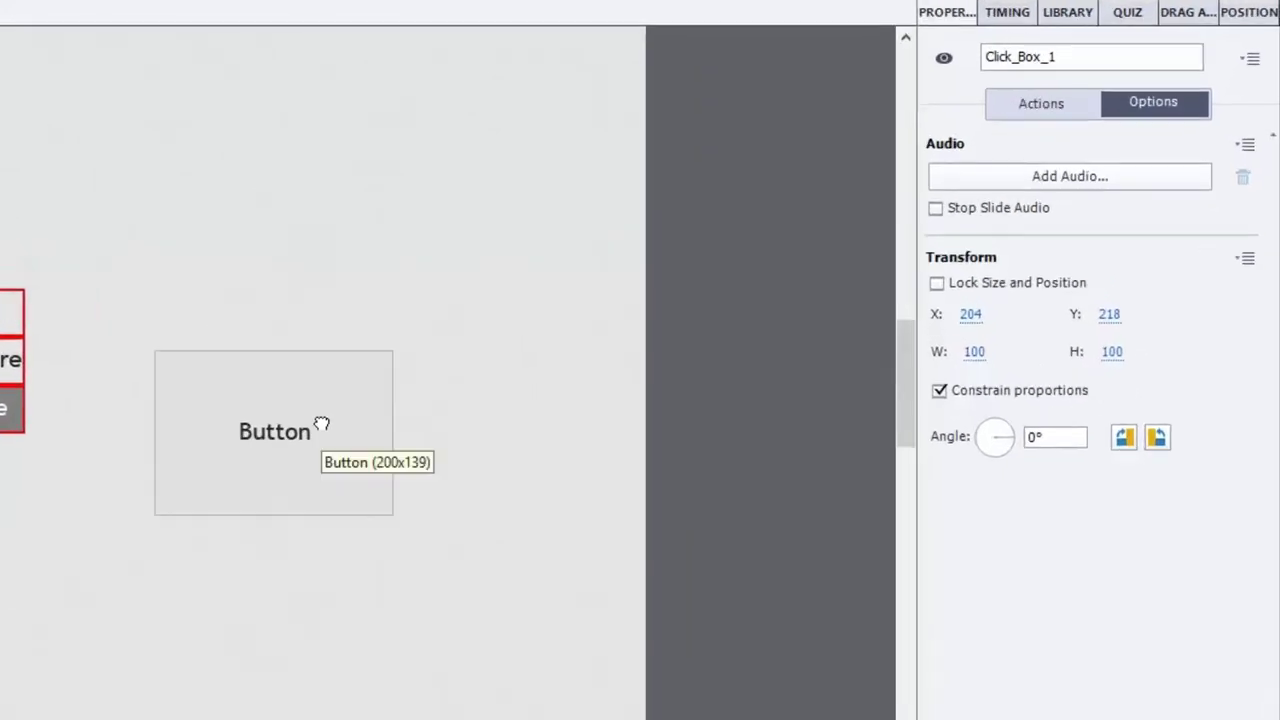
click(581, 317)
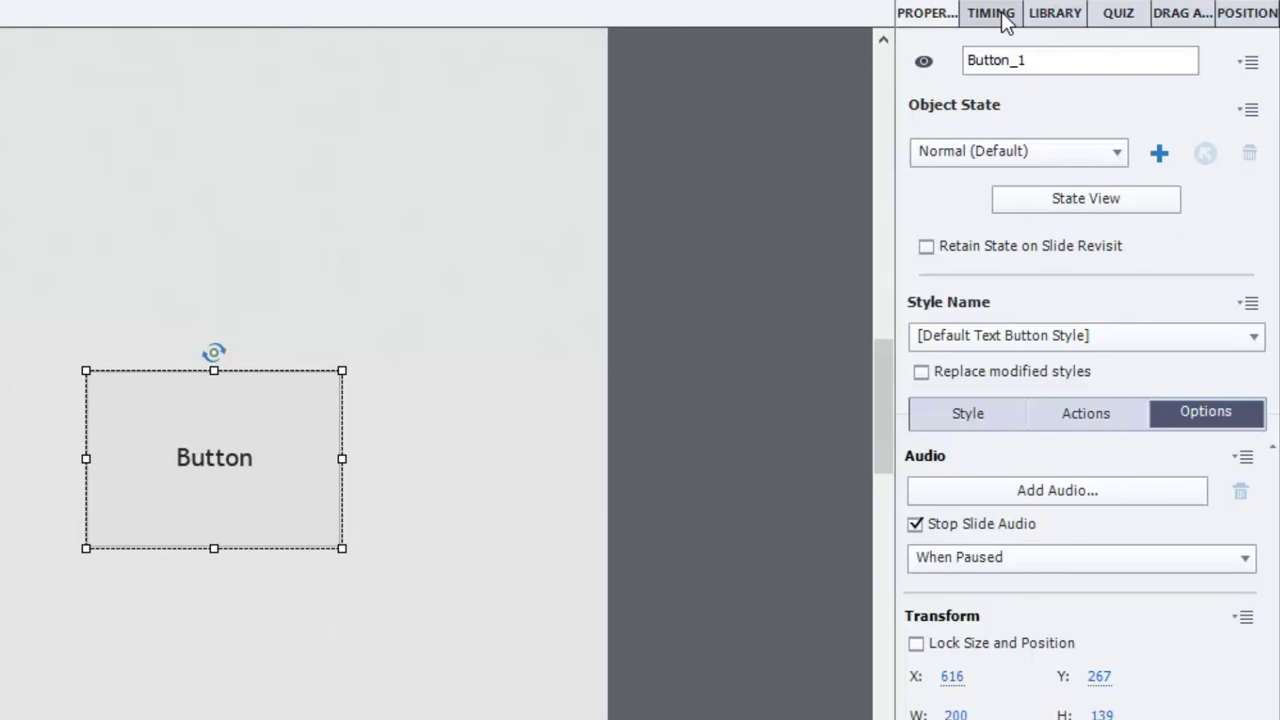
Step: In the button's Timing settings, set display time to 2 sec and Pause After to 1 sec
click(1005, 22)
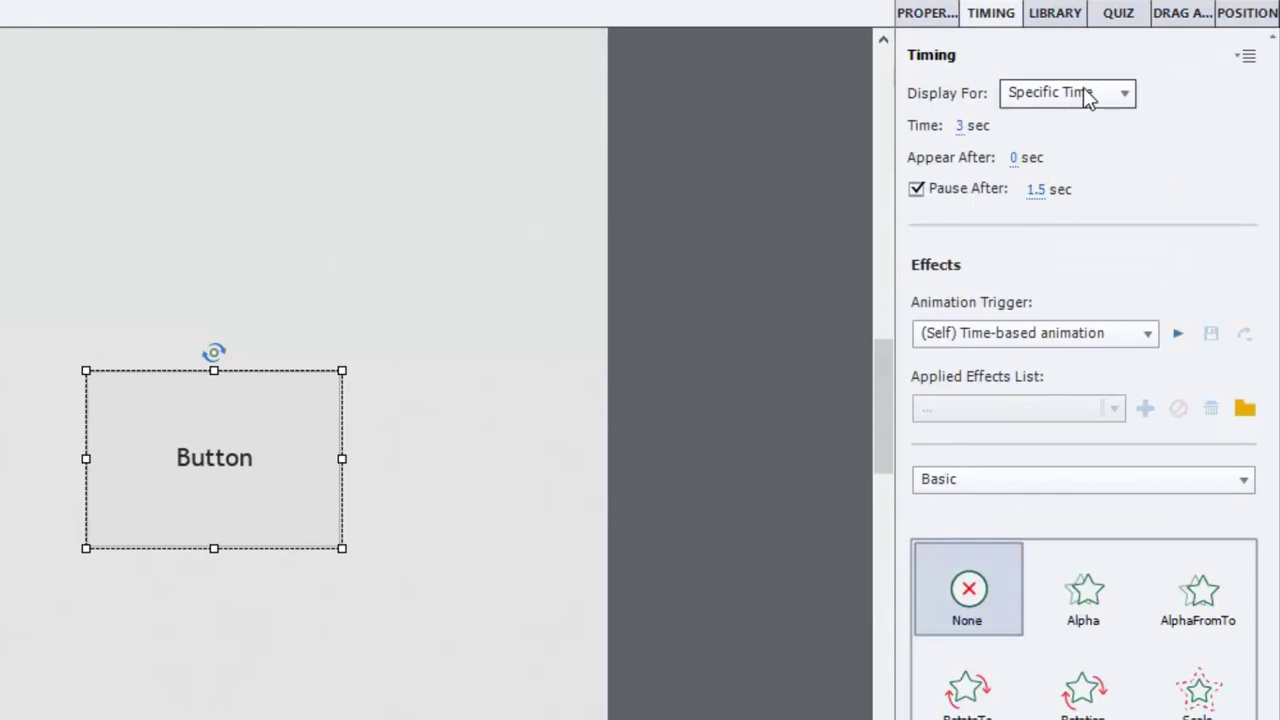
click(958, 127)
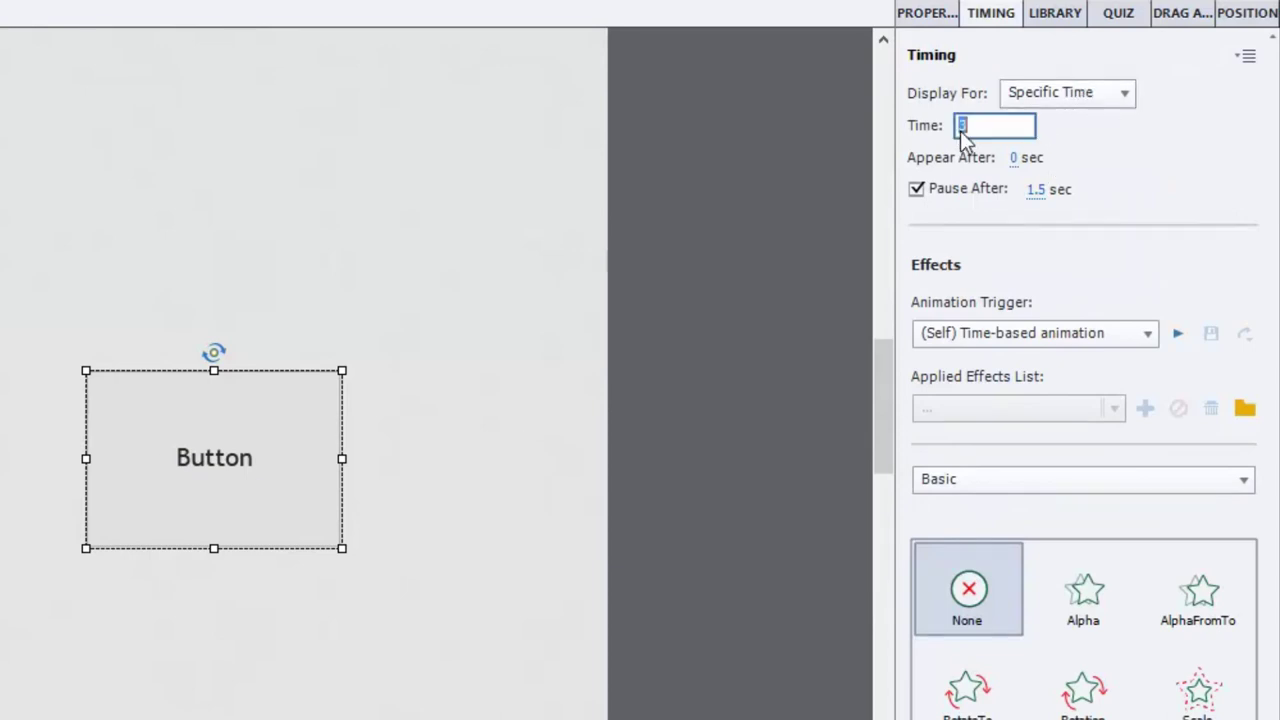
text(2)
key(Return)
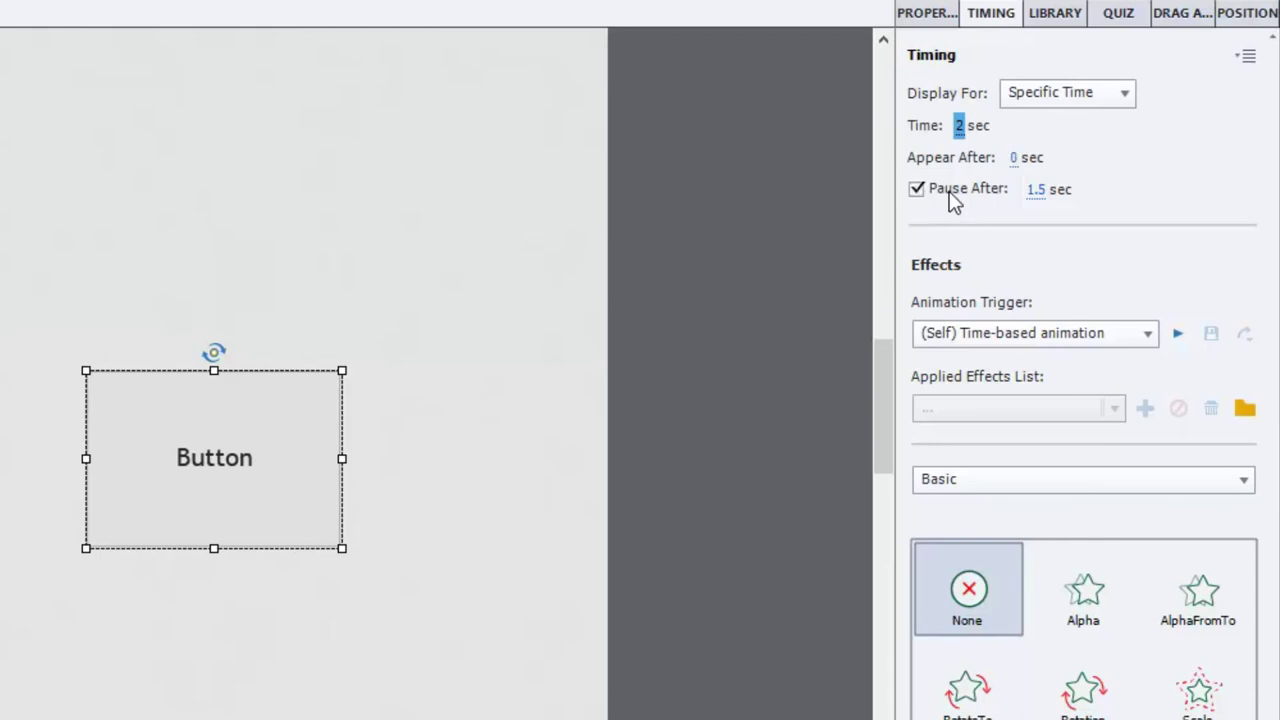
click(1038, 190)
text(1)
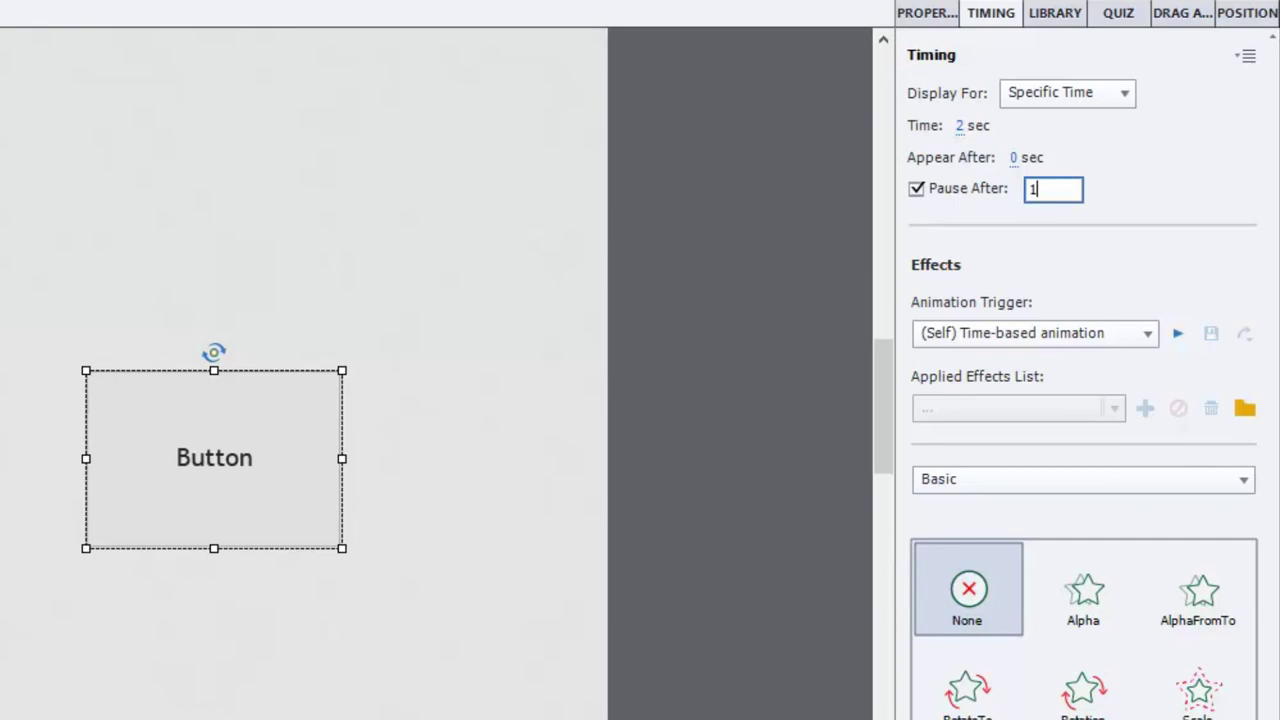
key(Return)
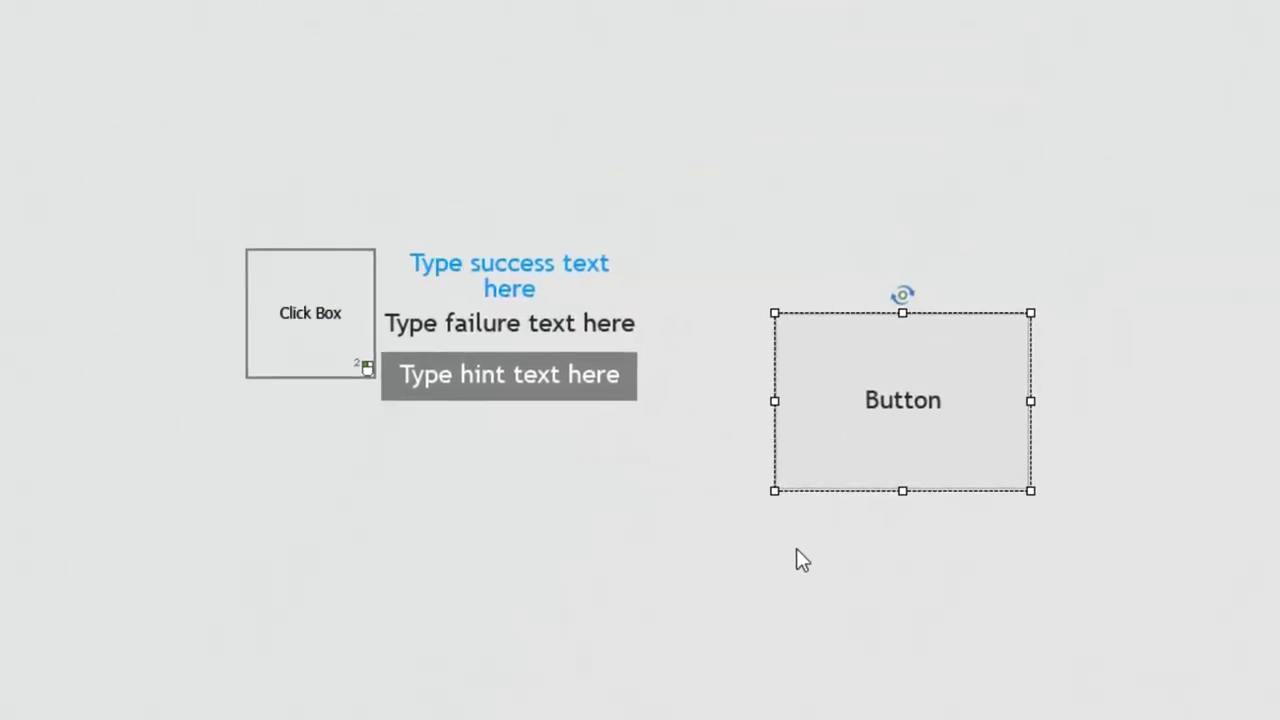
Step: Select the click box and keep its display duration on Specific Time (3 seconds)
click(331, 298)
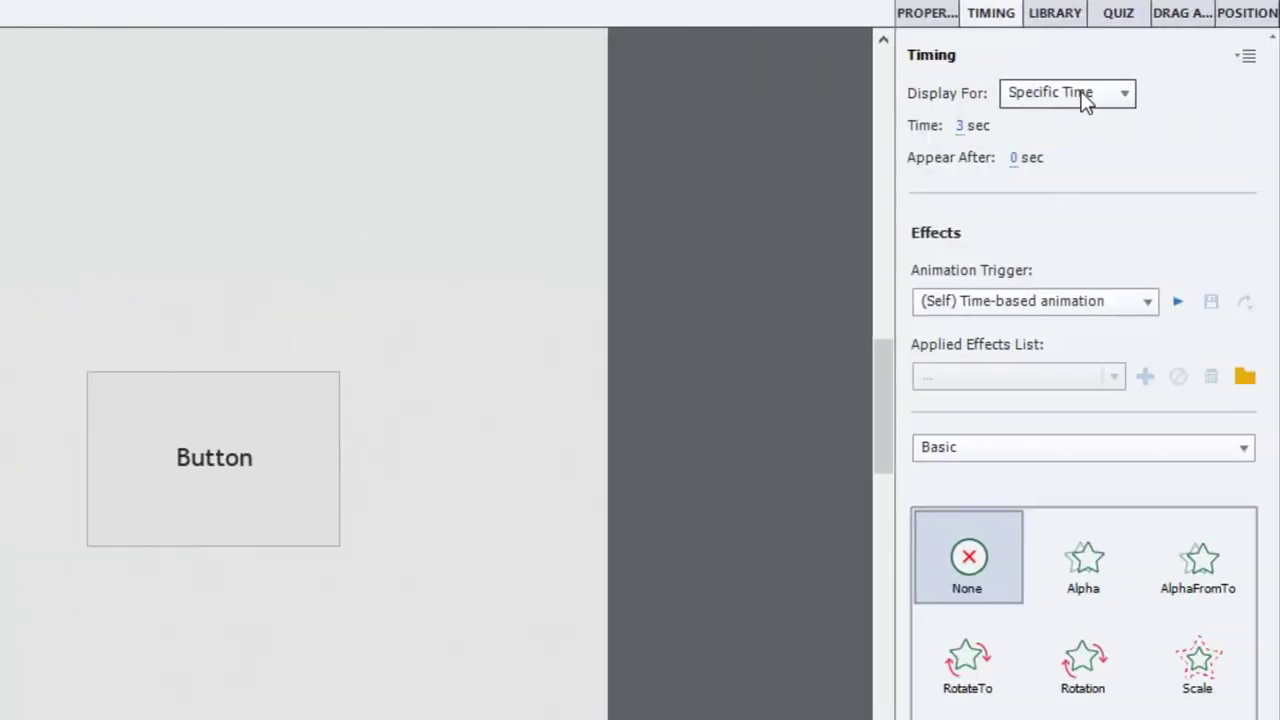
click(1085, 100)
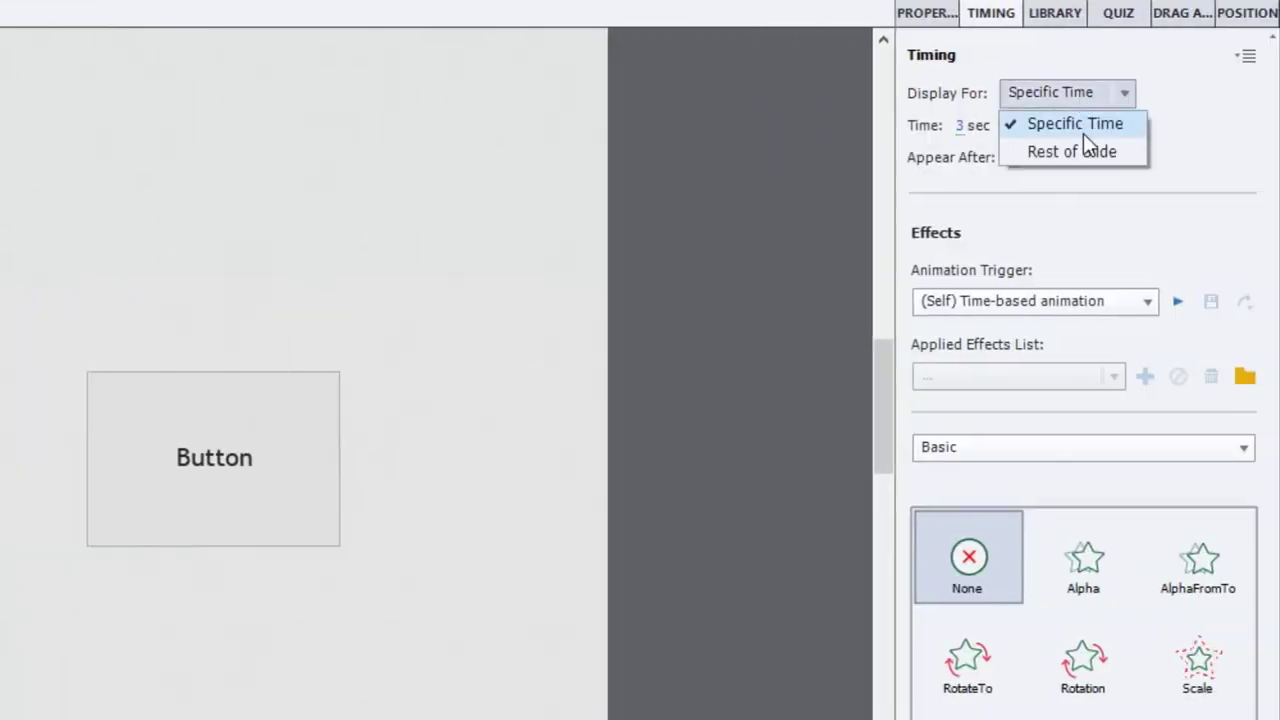
click(1182, 96)
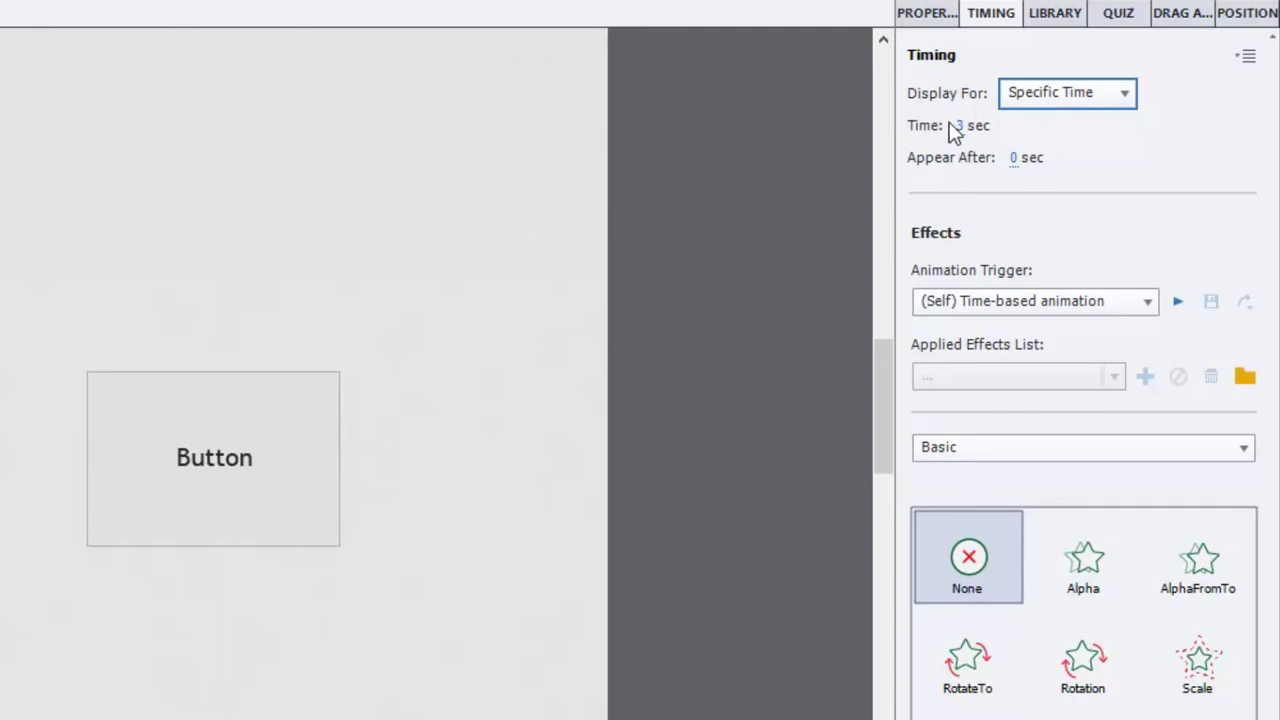
Step: Uncheck the click box's 'Pause project until user clicks' and 'Pause for Success/Failure Captions' options
click(938, 14)
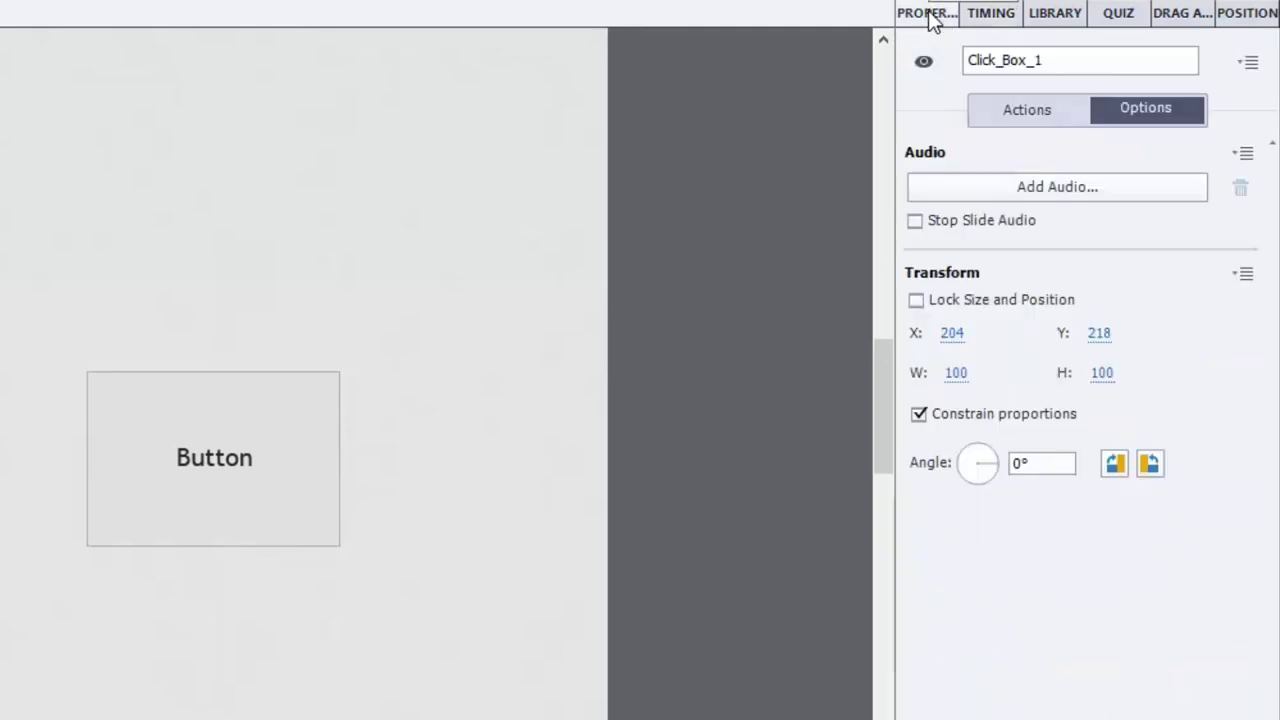
click(1015, 108)
scroll(1155, 609, down, 1)
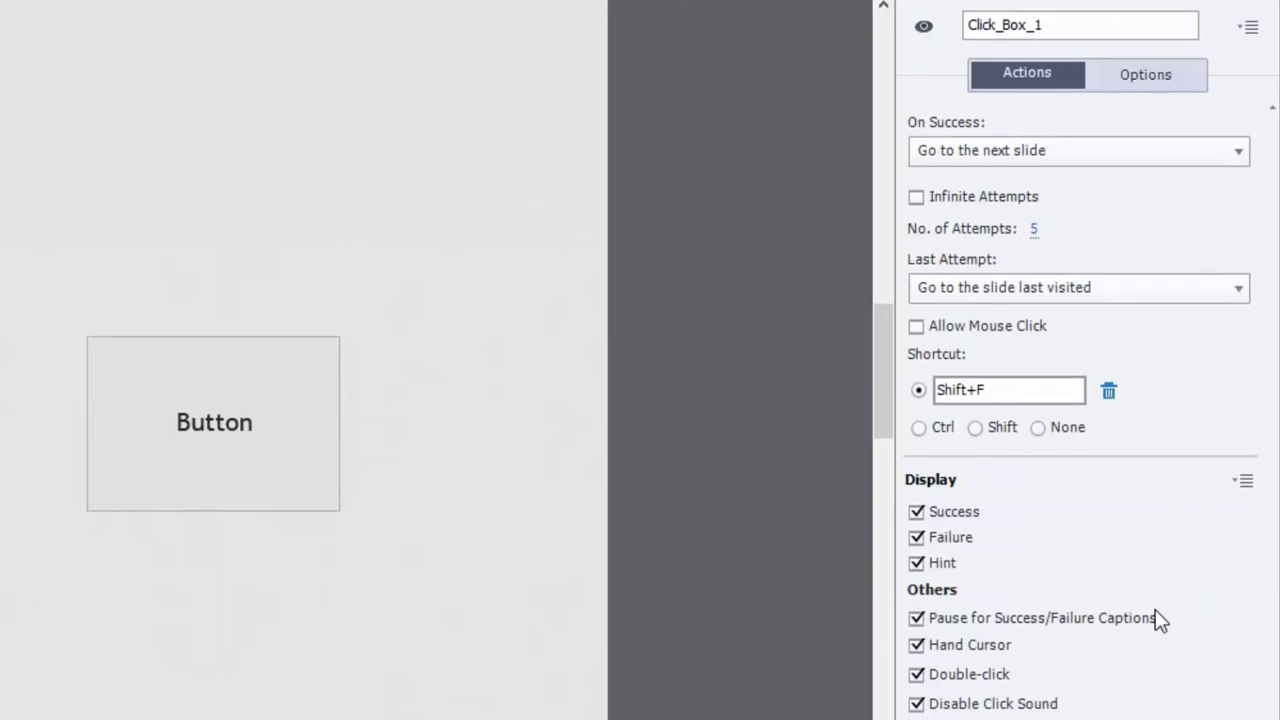
scroll(1160, 521, down, 3)
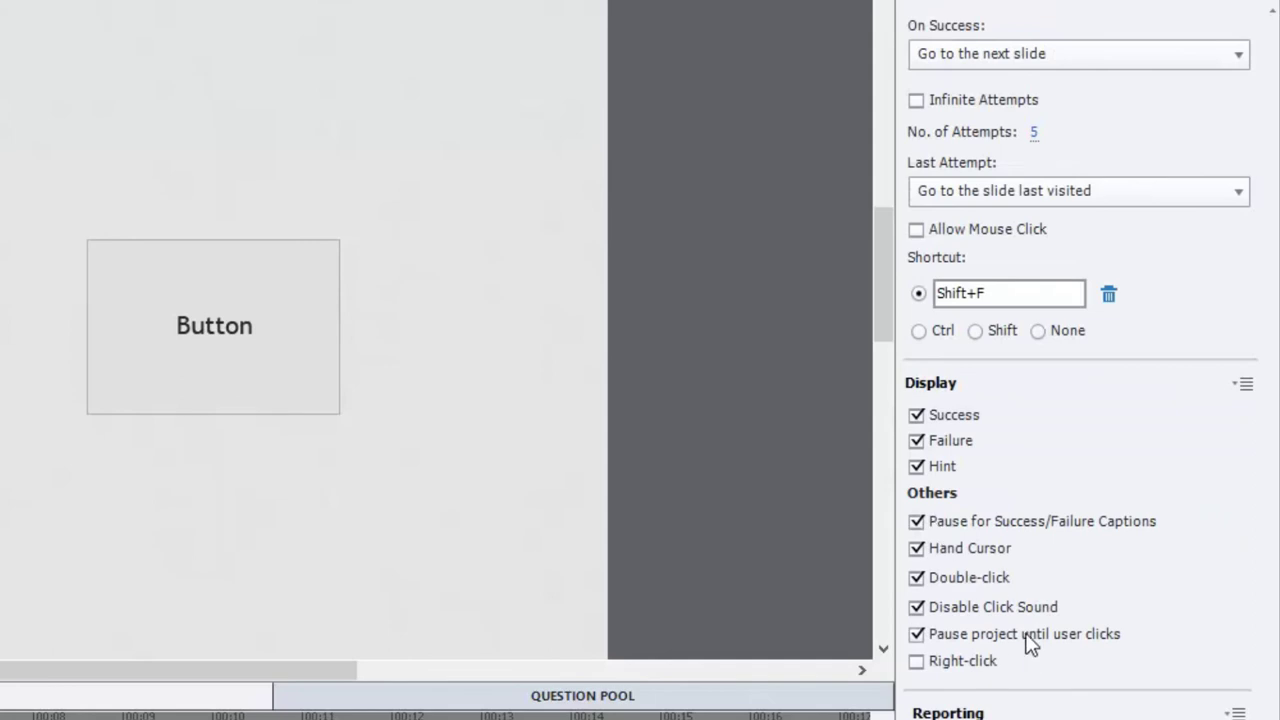
click(916, 634)
click(916, 521)
Step: Re-enable 'Pause project until user clicks', stretch Slide 2 to 9 seconds, and select the click box
click(917, 634)
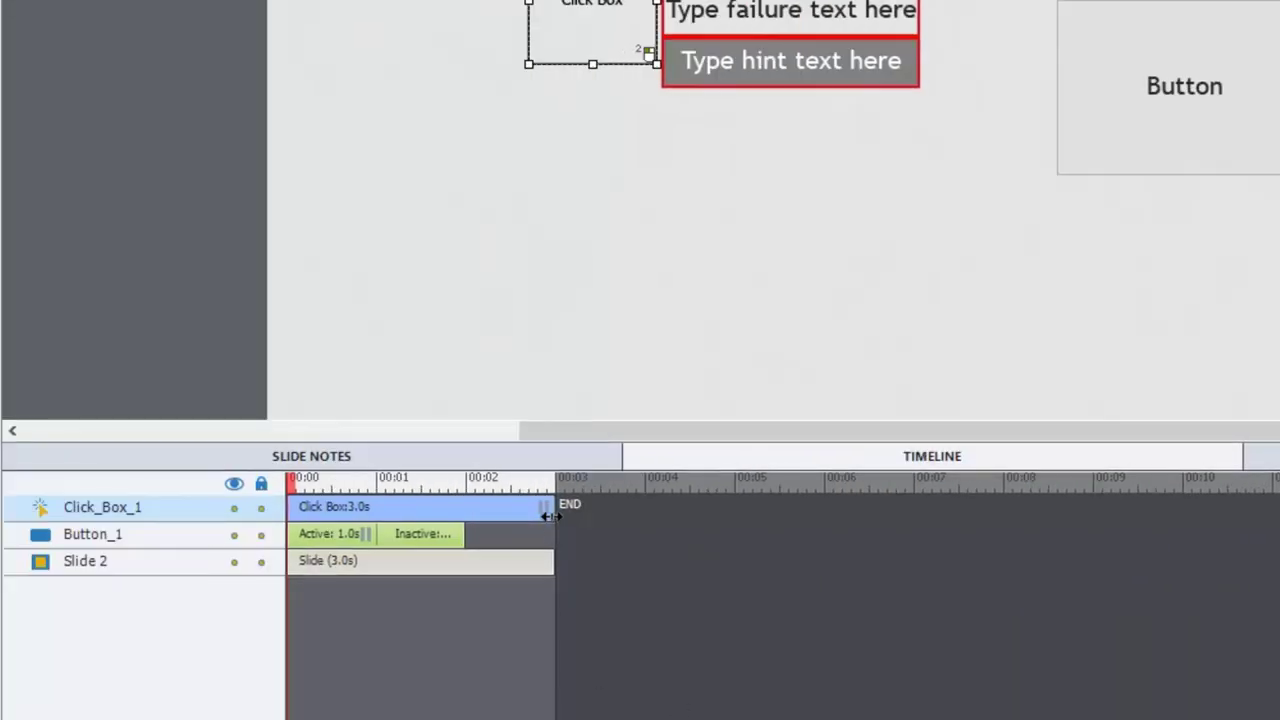
mouse_move(553, 561)
mouse_down()
mouse_move(956, 539)
mouse_move(1092, 561)
mouse_up()
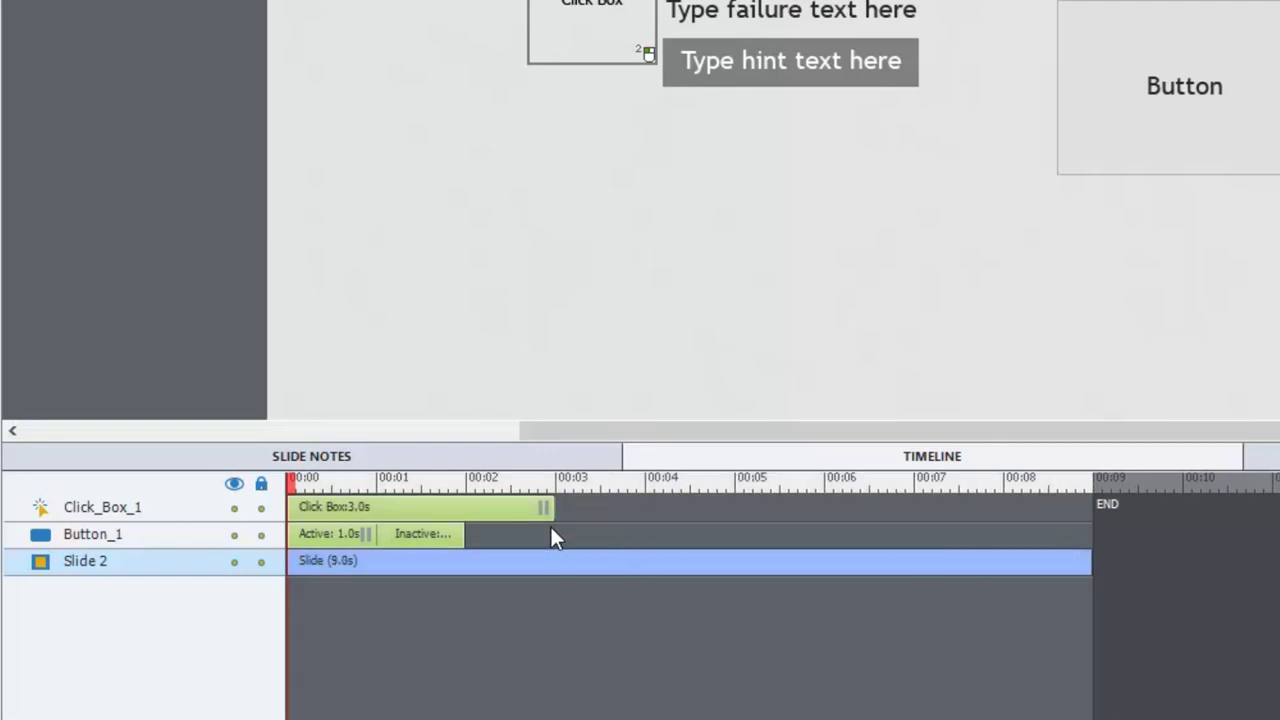
click(521, 507)
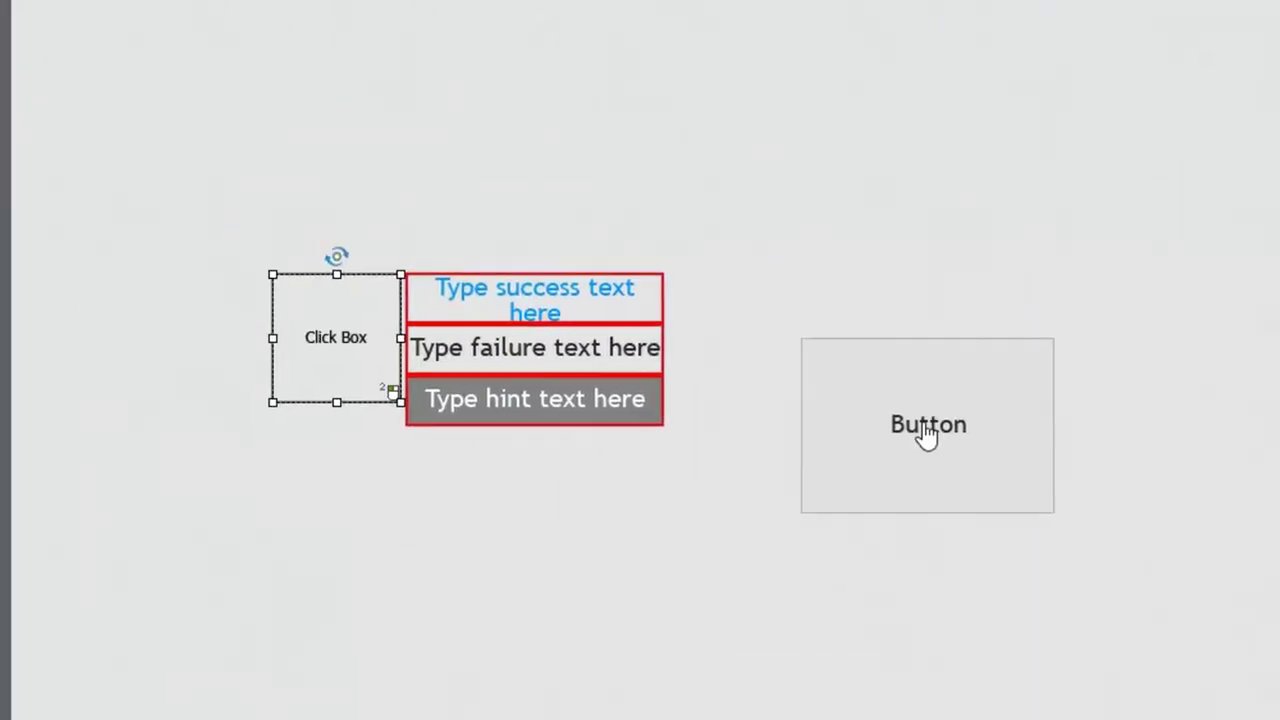
Step: Select the Button on the slide to show its Audio and Transform options
click(927, 434)
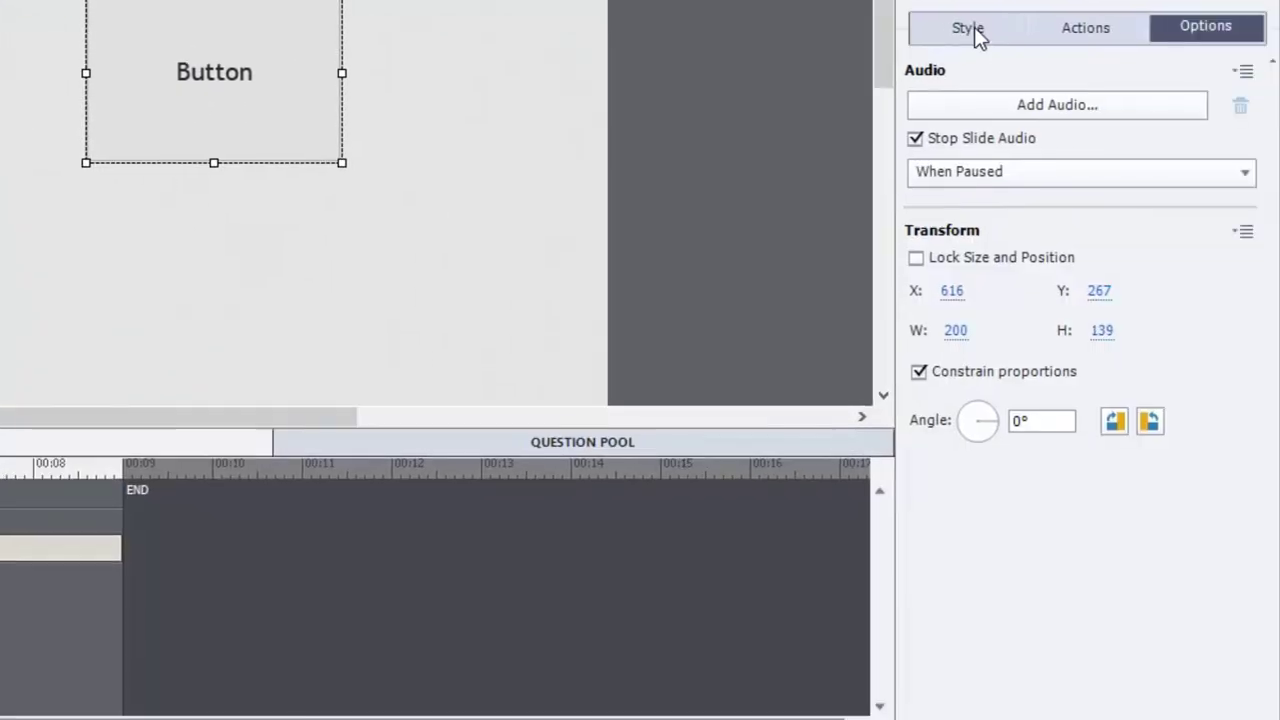
Step: View the button's Style settings, compare with the click box, then list the button types
click(974, 30)
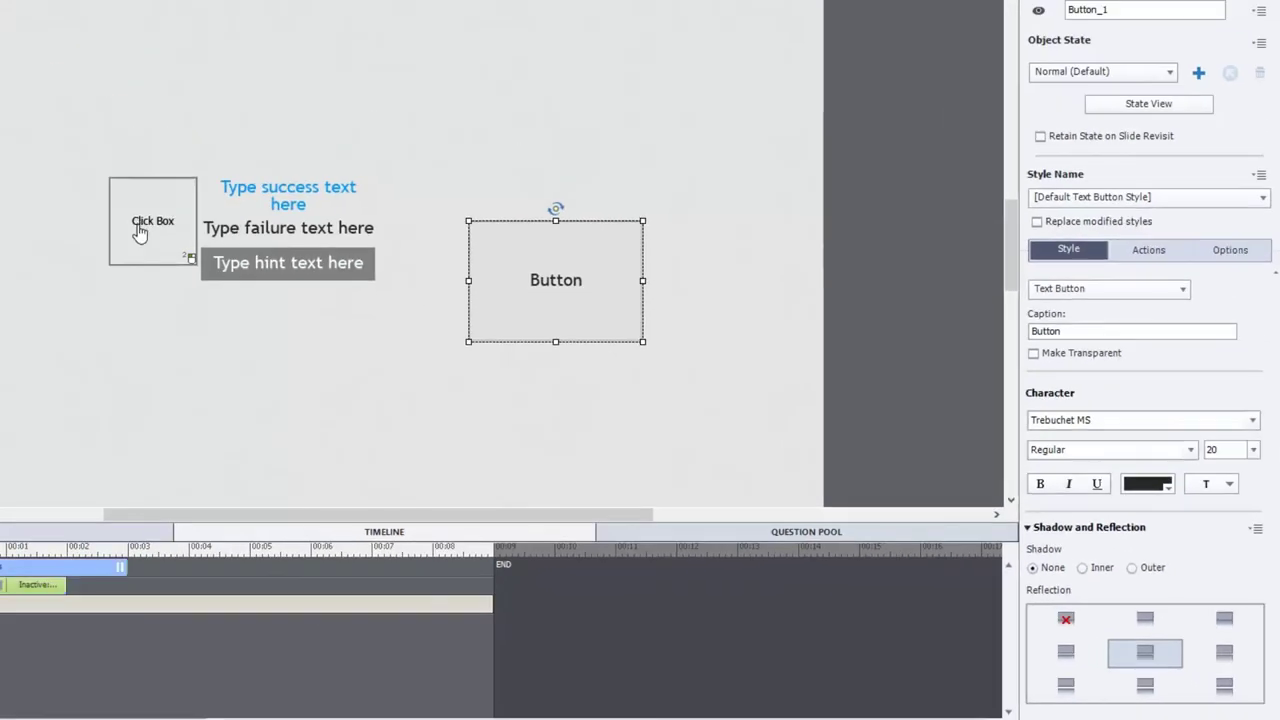
click(157, 208)
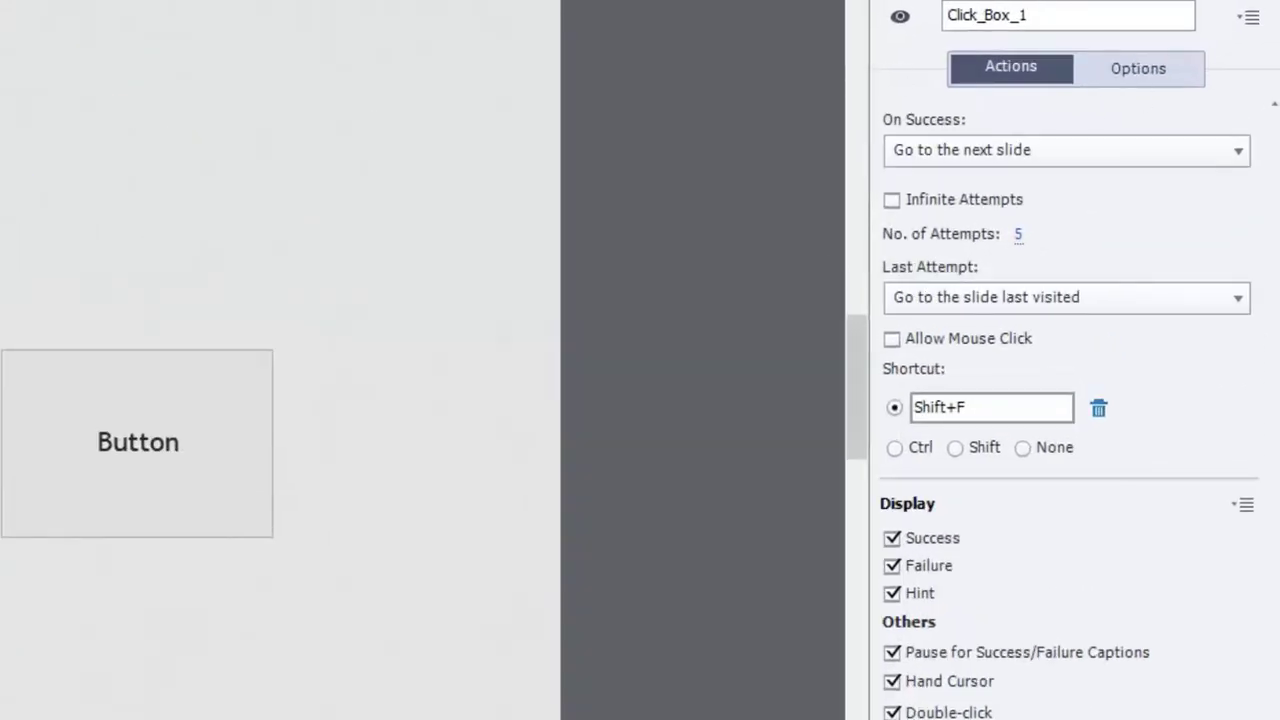
click(174, 478)
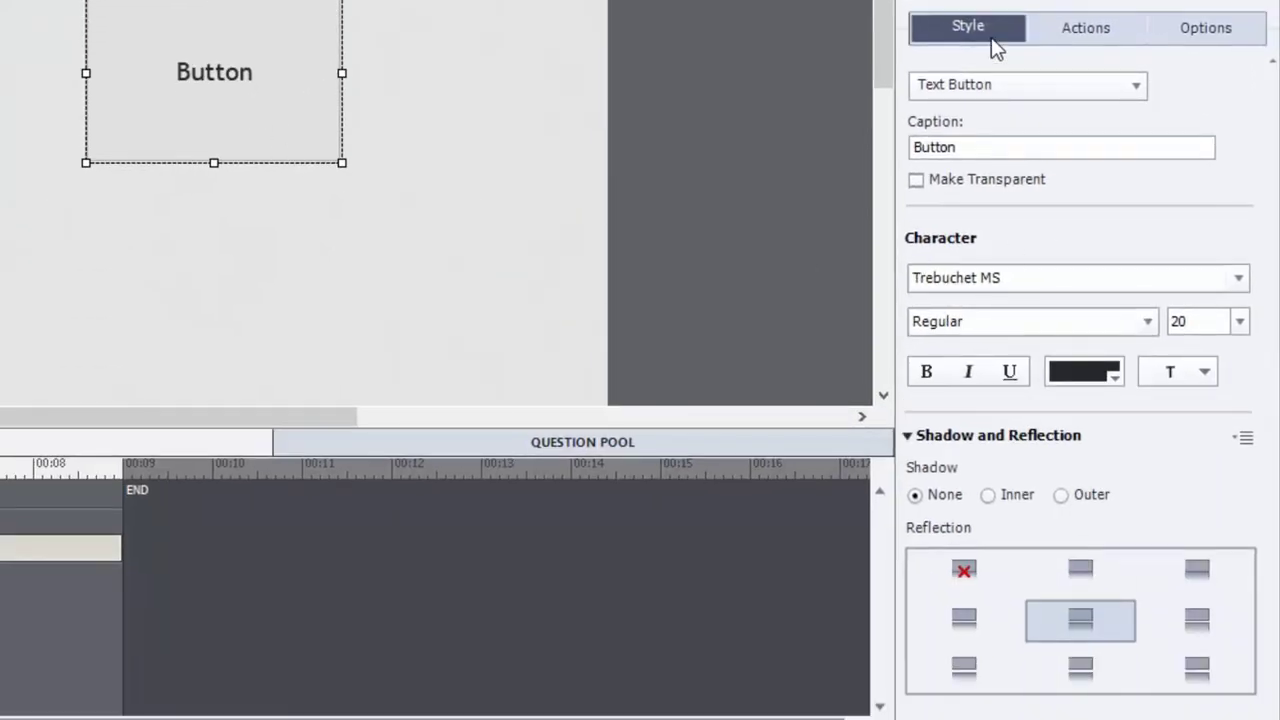
click(1001, 91)
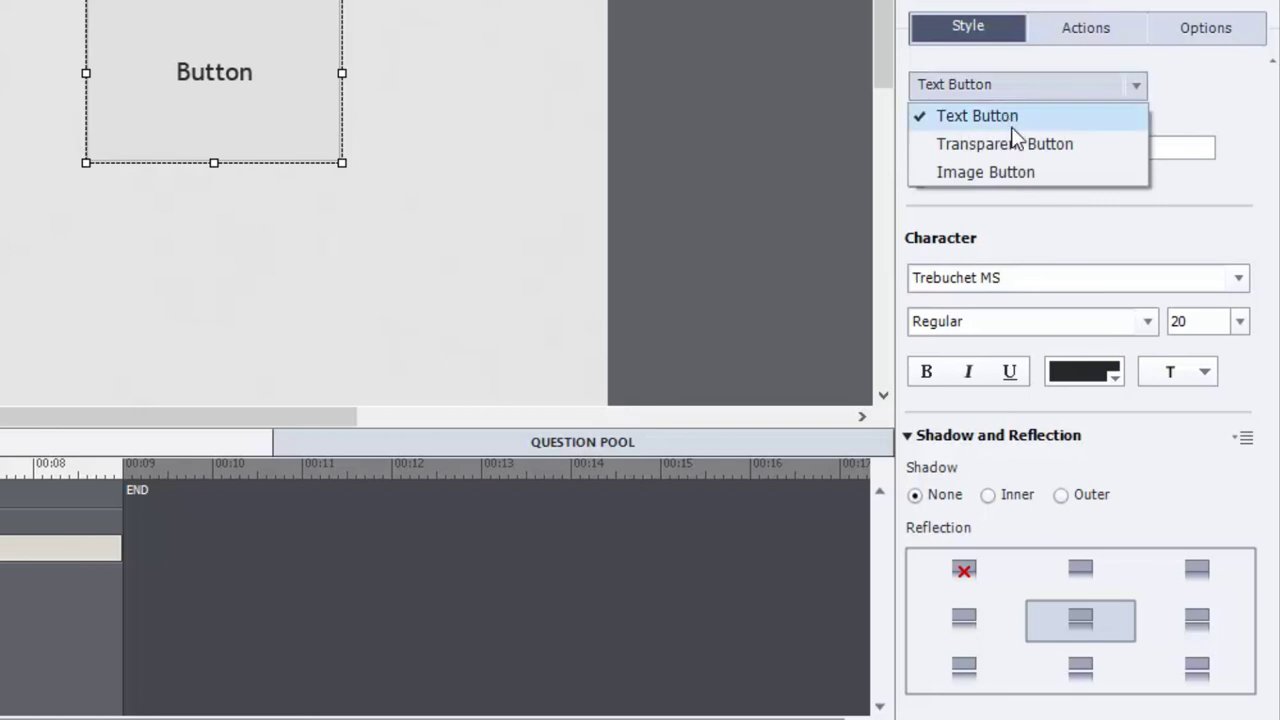
Step: Make the button a Transparent Button with bright blue fill and white caption text
click(1016, 146)
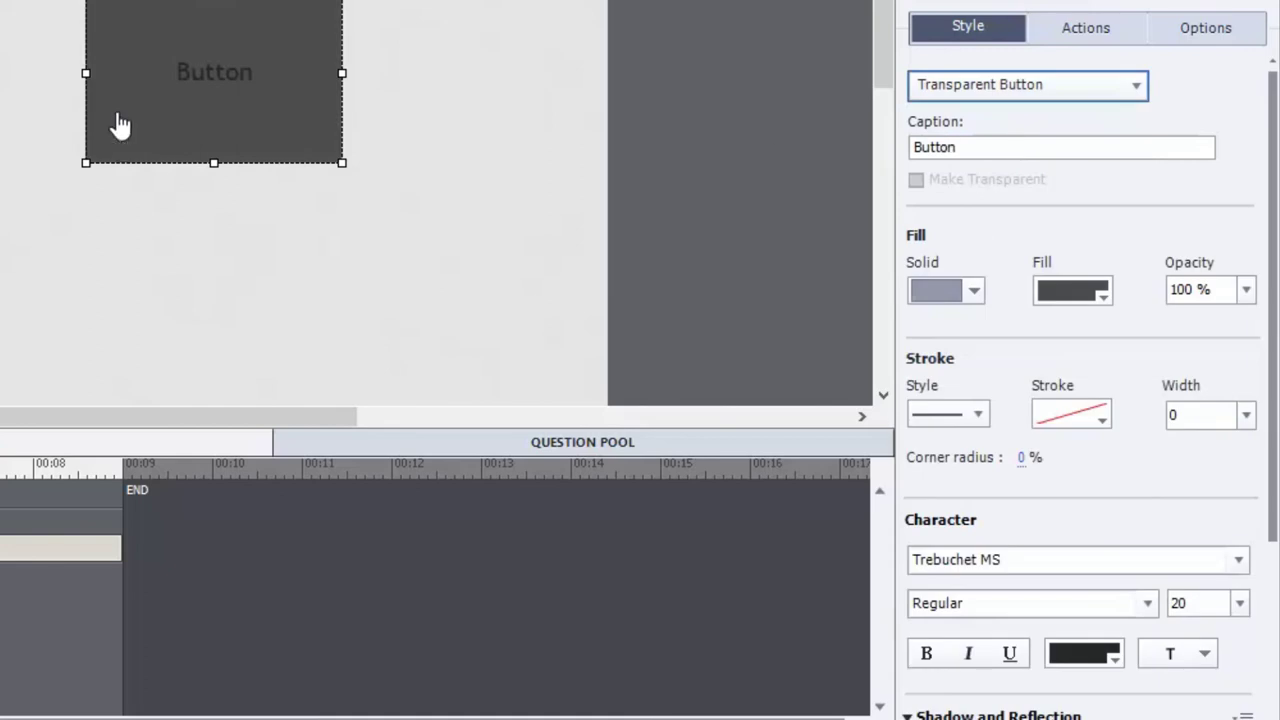
click(1075, 292)
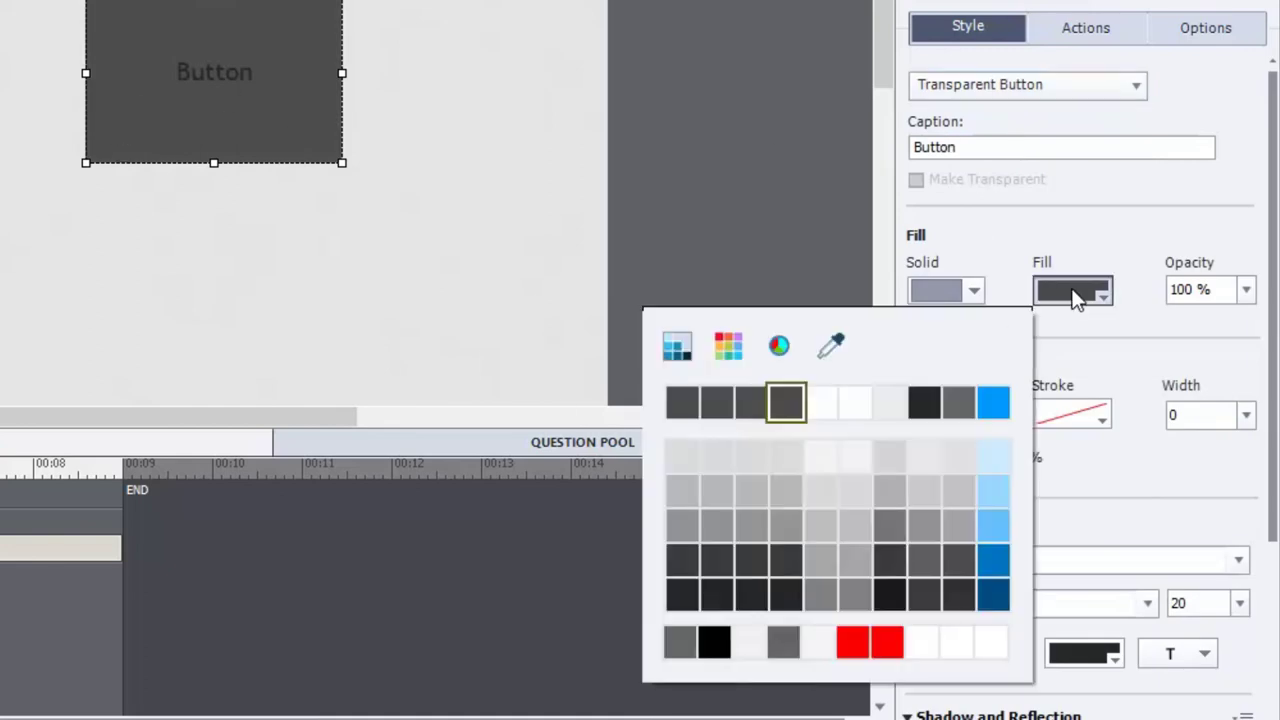
click(990, 400)
click(1047, 655)
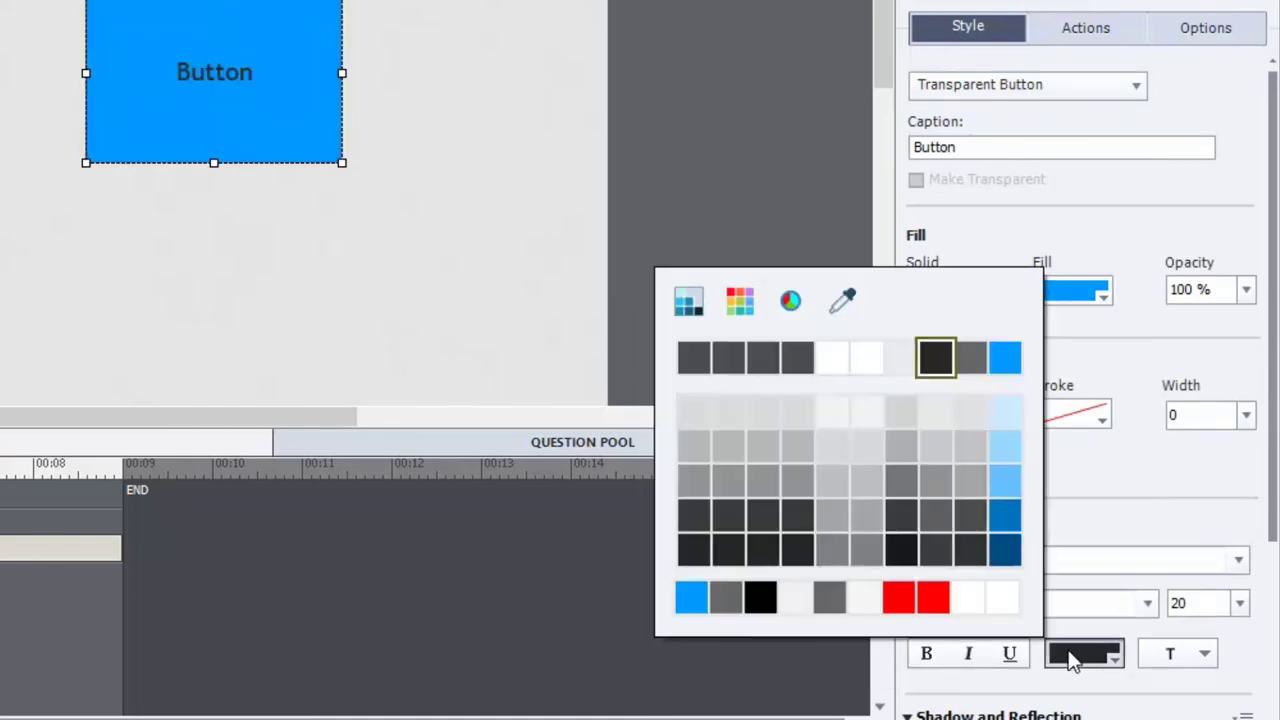
click(867, 408)
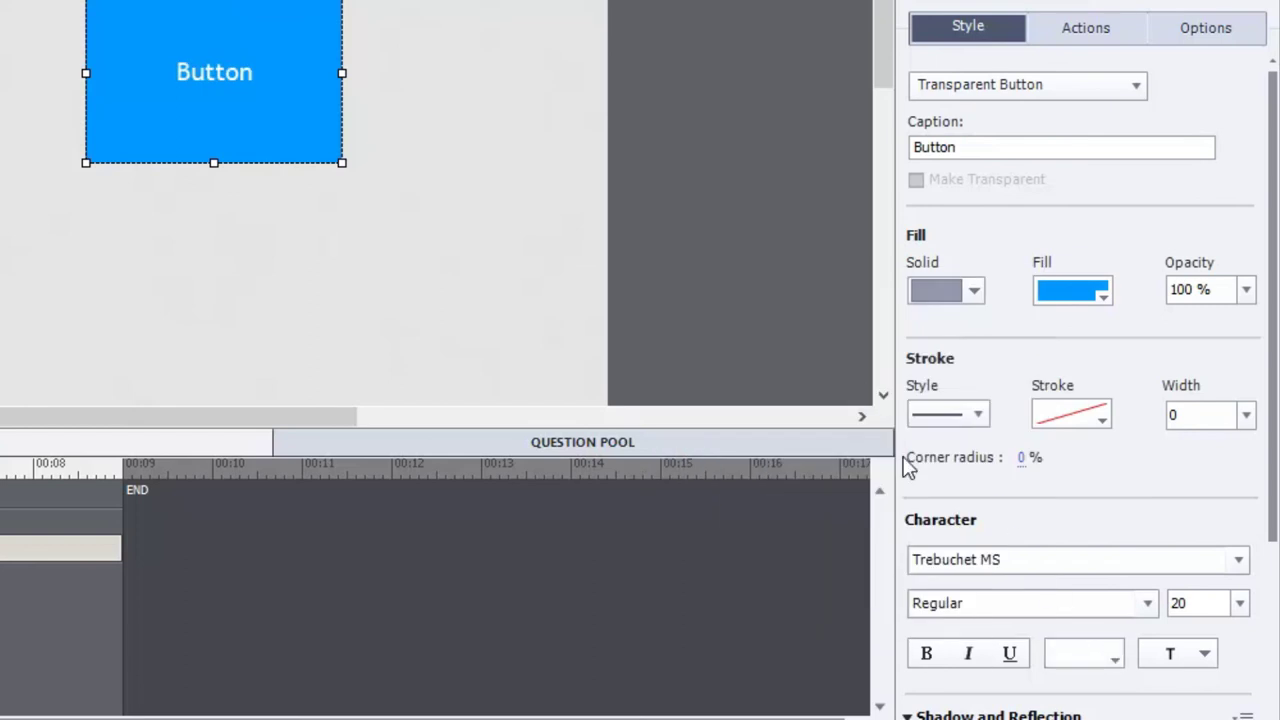
Step: Change the caption to 'Next', raise the font size to 29, and shorten the button
double_click(975, 147)
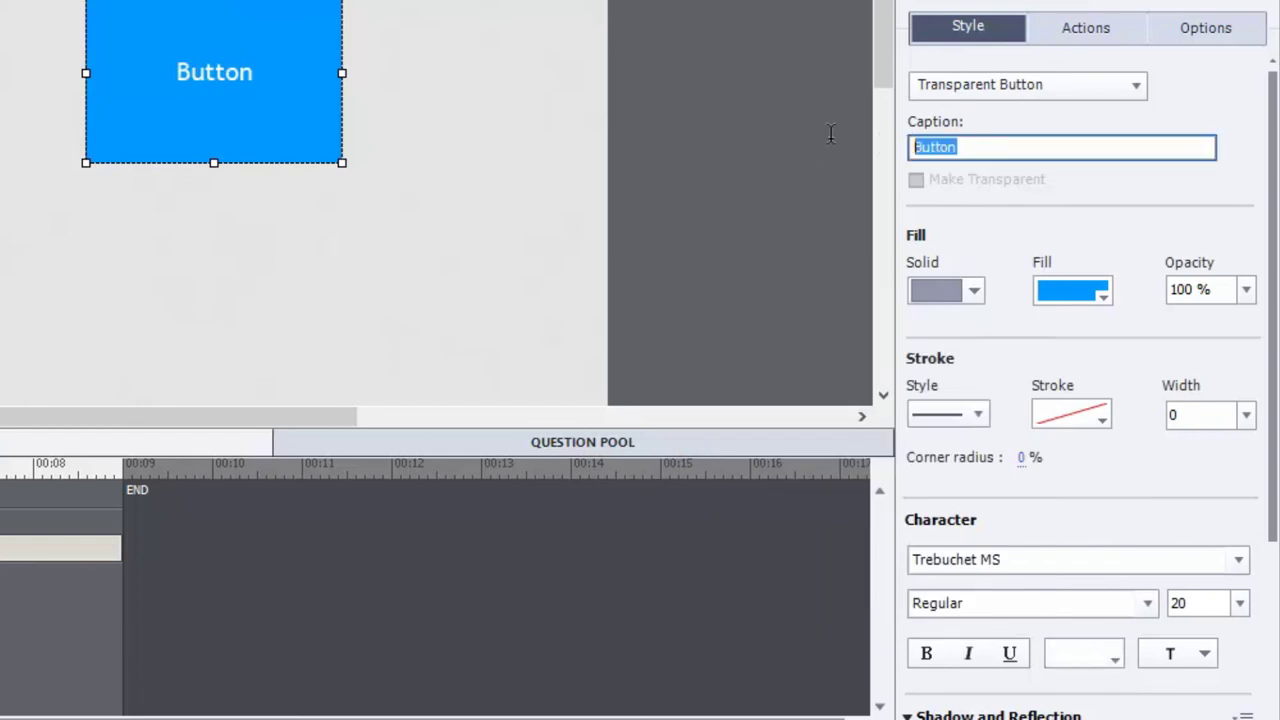
text(Nex)
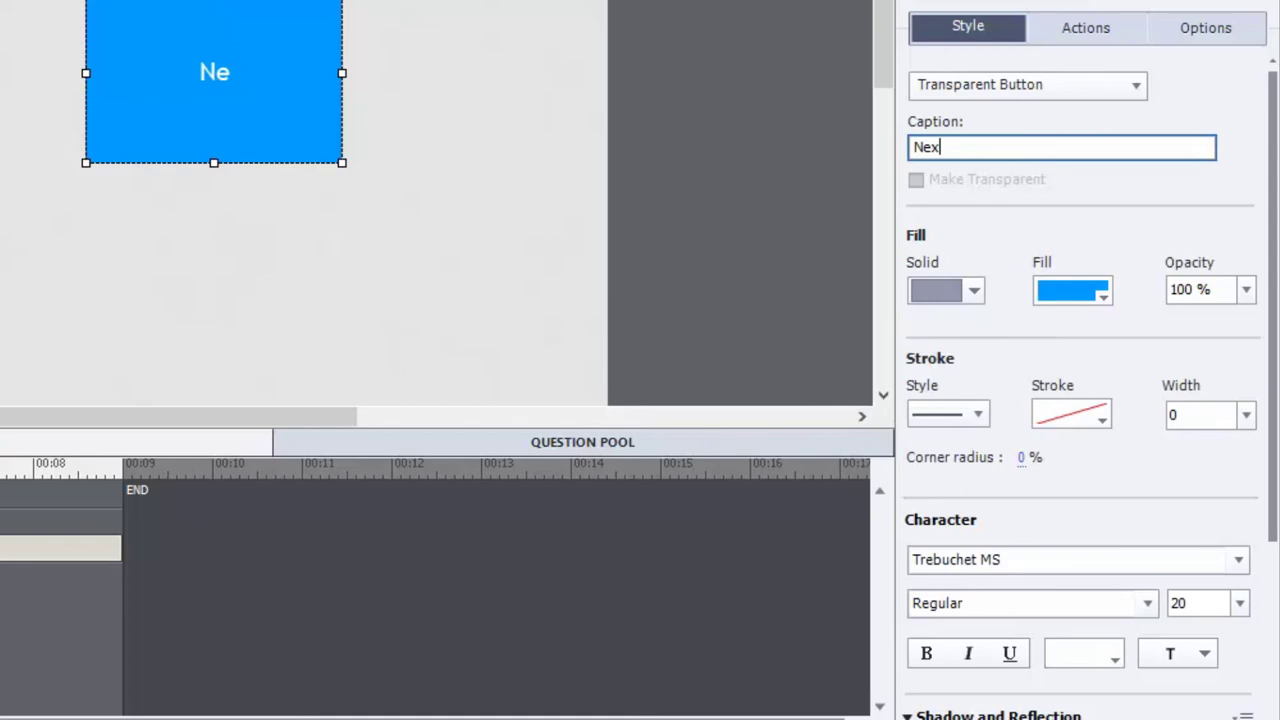
text(t)
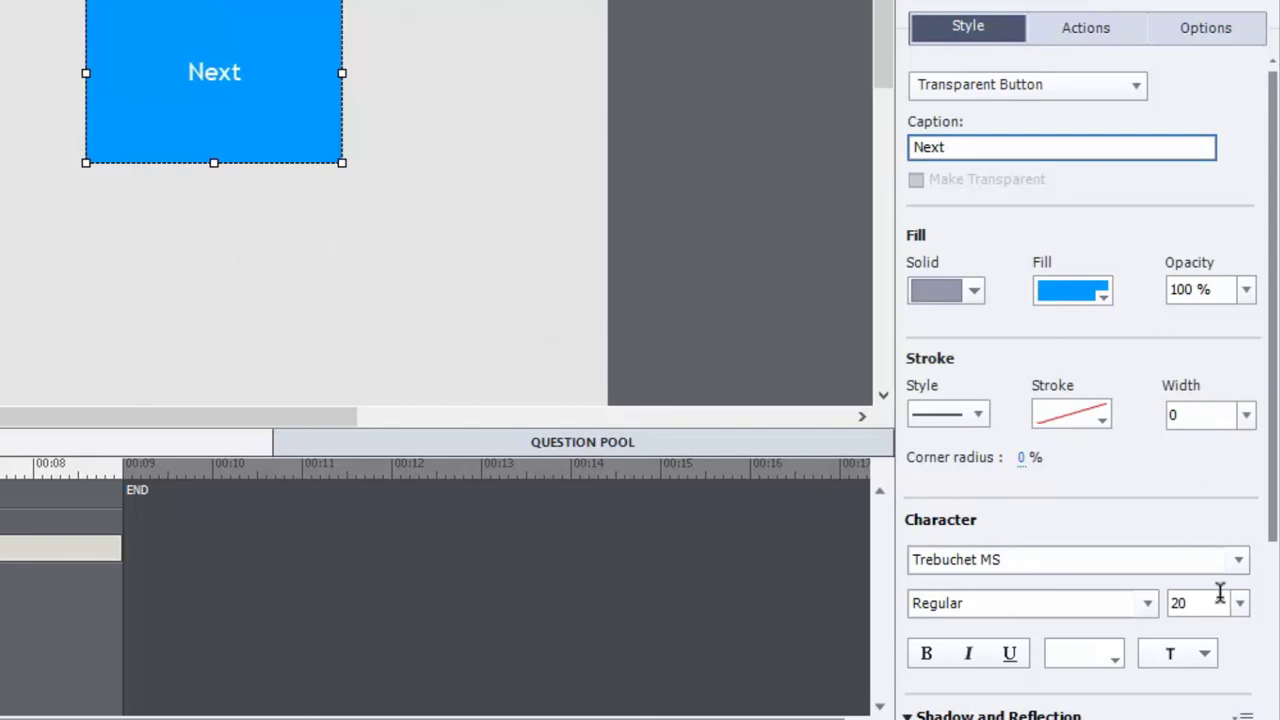
scroll(1192, 608, up, 5)
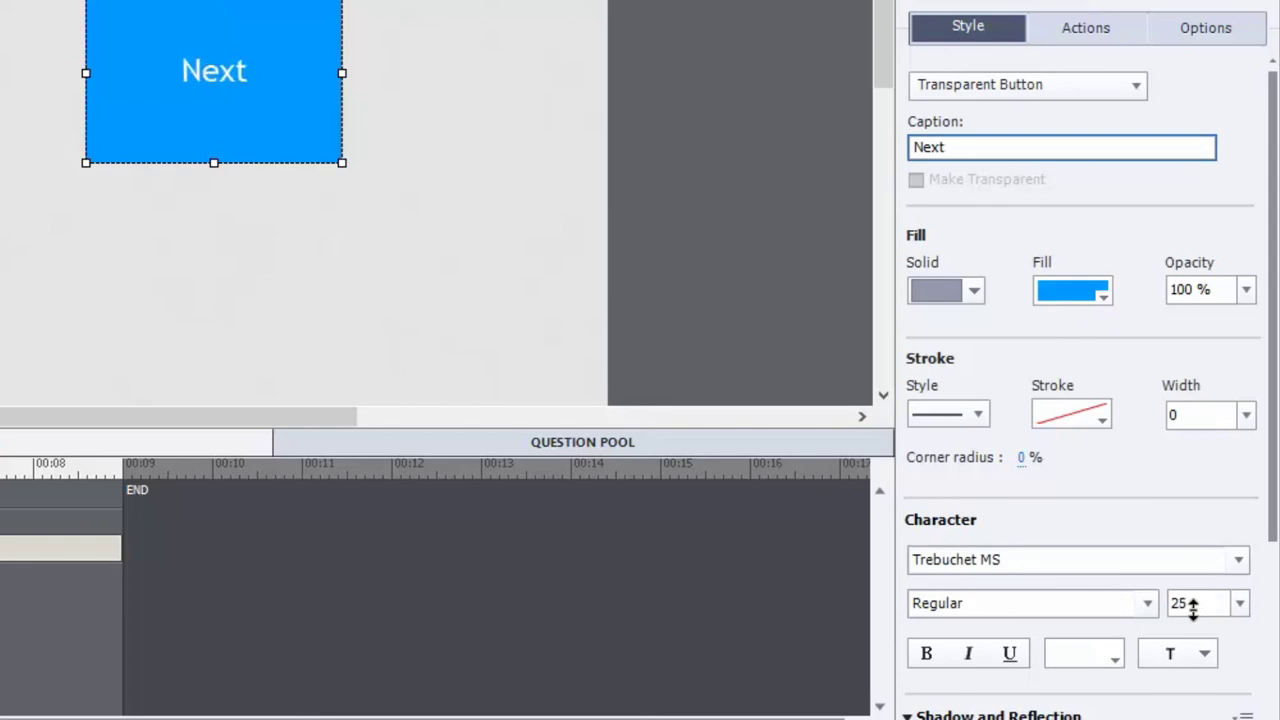
scroll(1192, 608, up, 4)
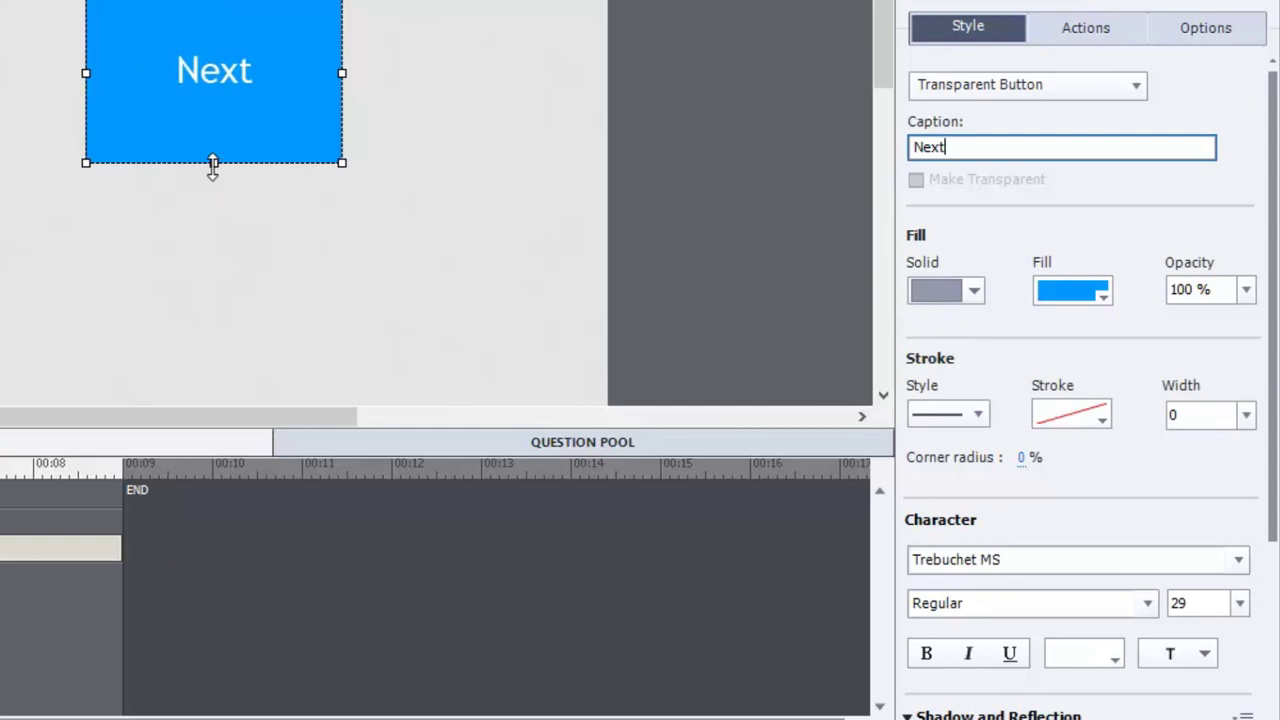
drag(213, 162, 214, 98)
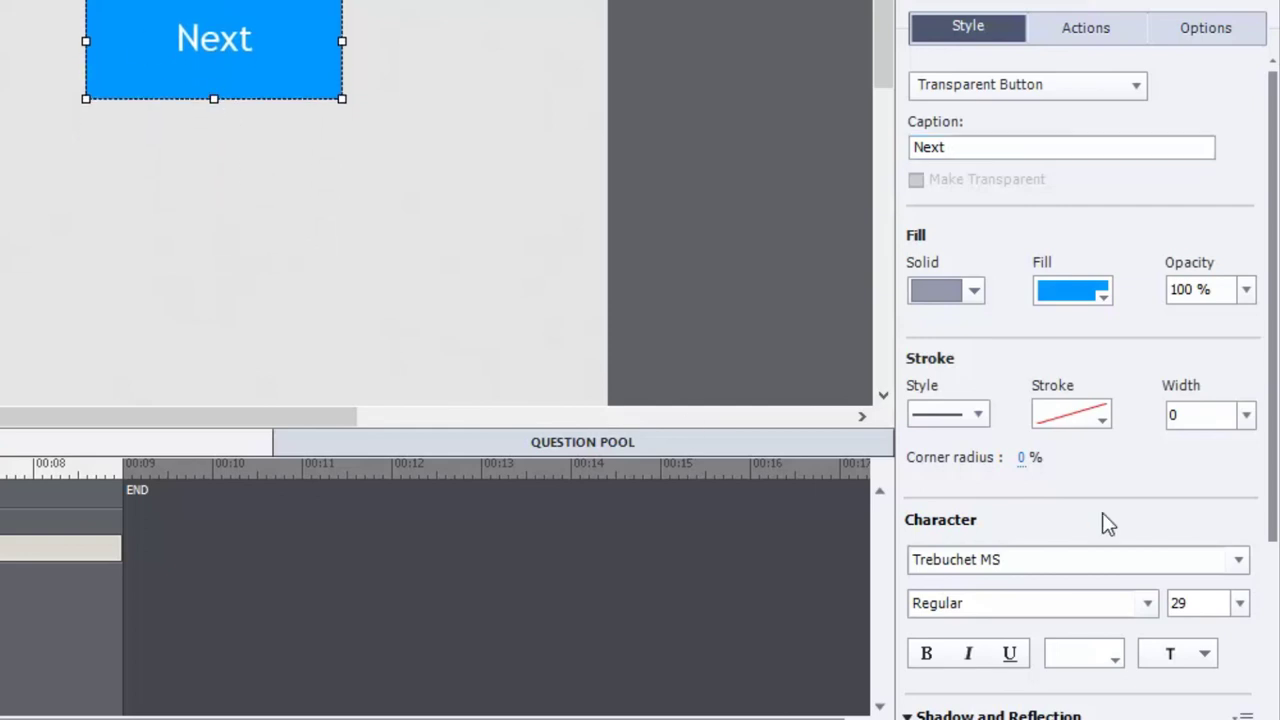
Step: Give the Next button the centre Reflection preset for a longer mirrored reflection
click(1275, 566)
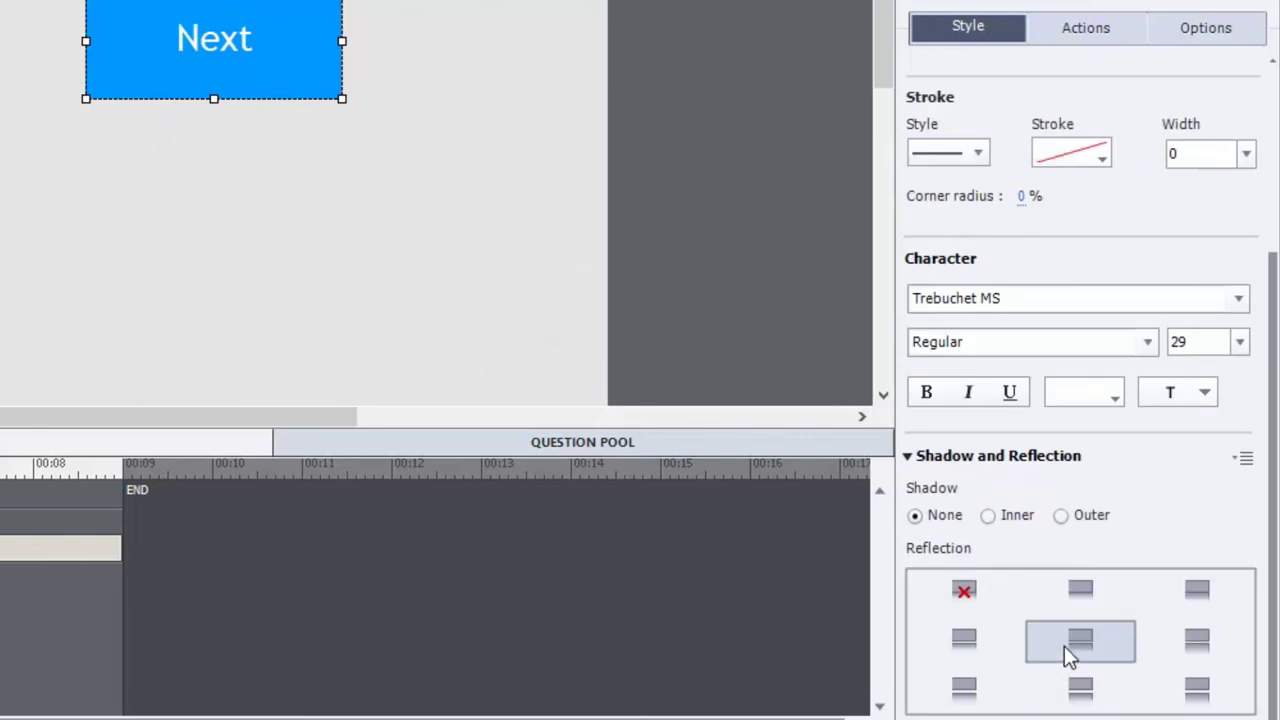
click(1096, 589)
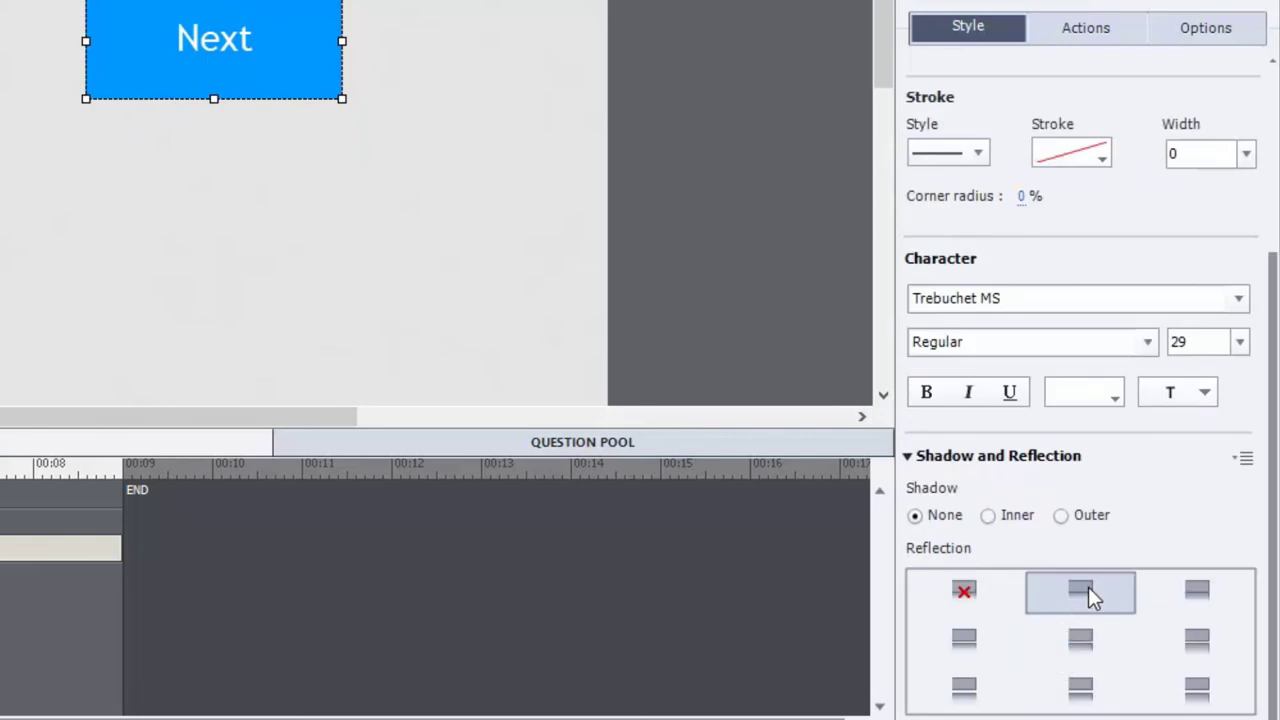
click(1082, 640)
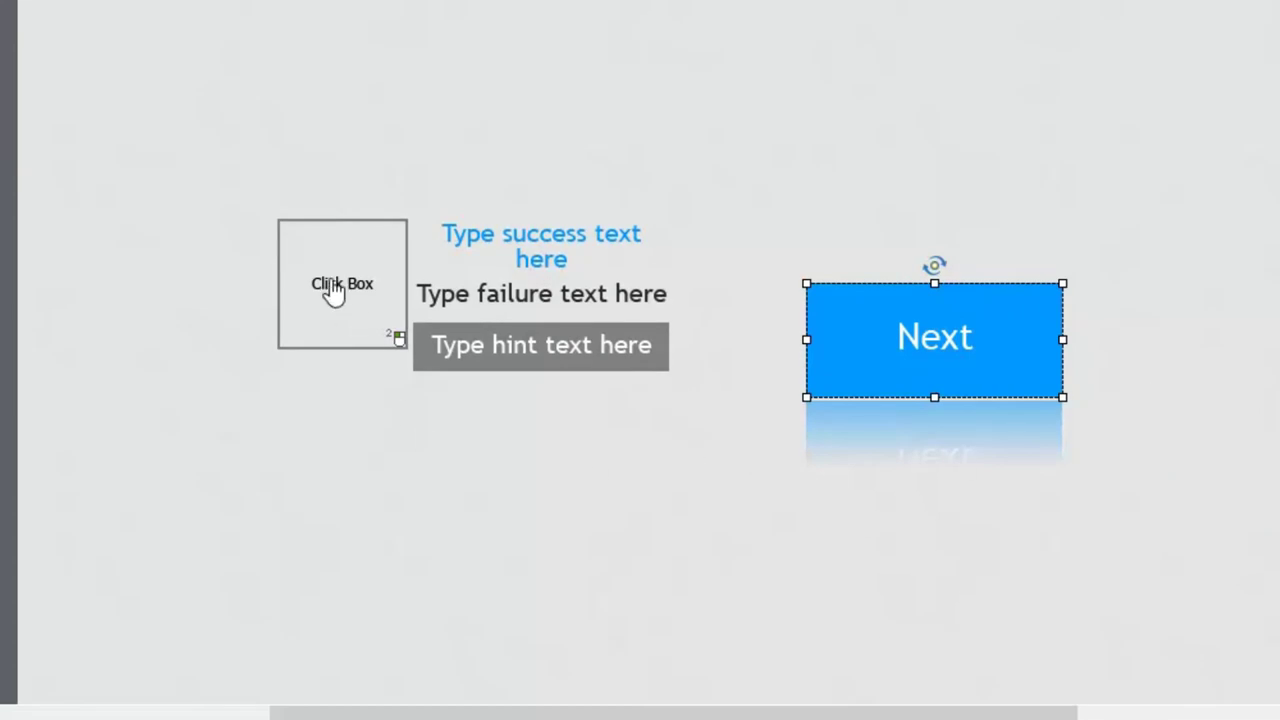
Step: Switch the click box's trigger from Double-click to Right-click in its Actions settings
click(334, 290)
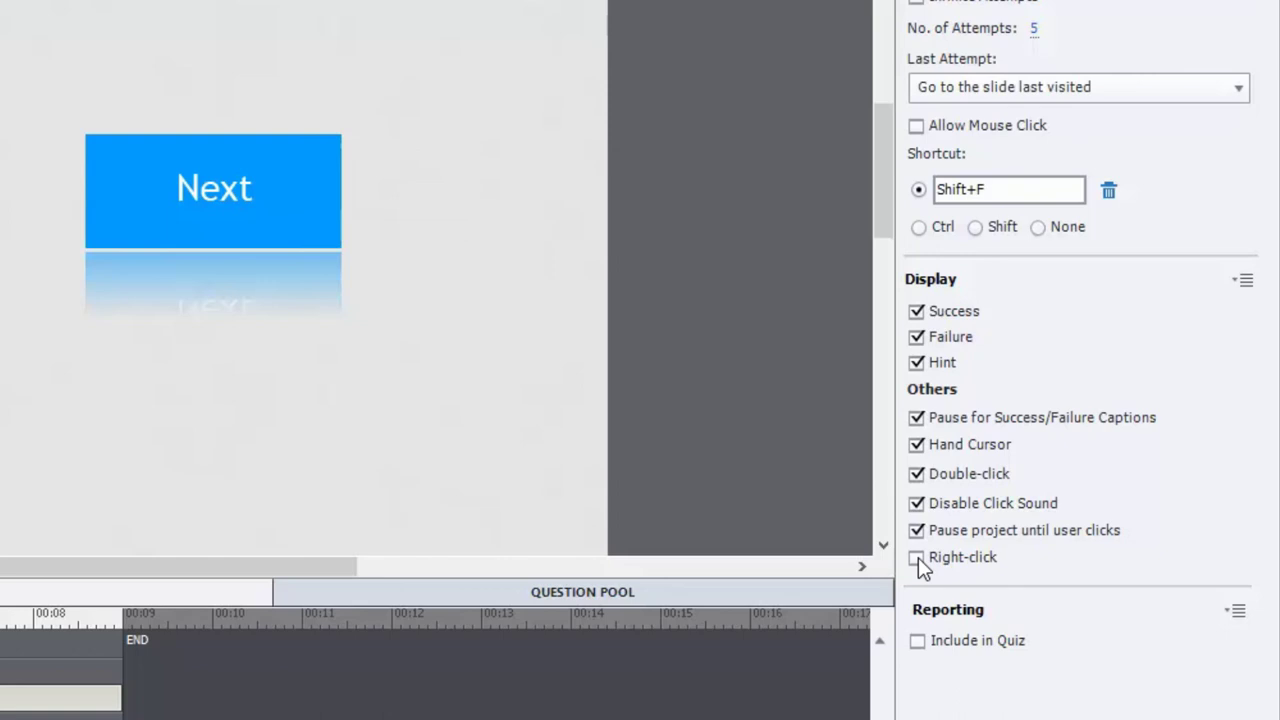
click(232, 195)
click(913, 477)
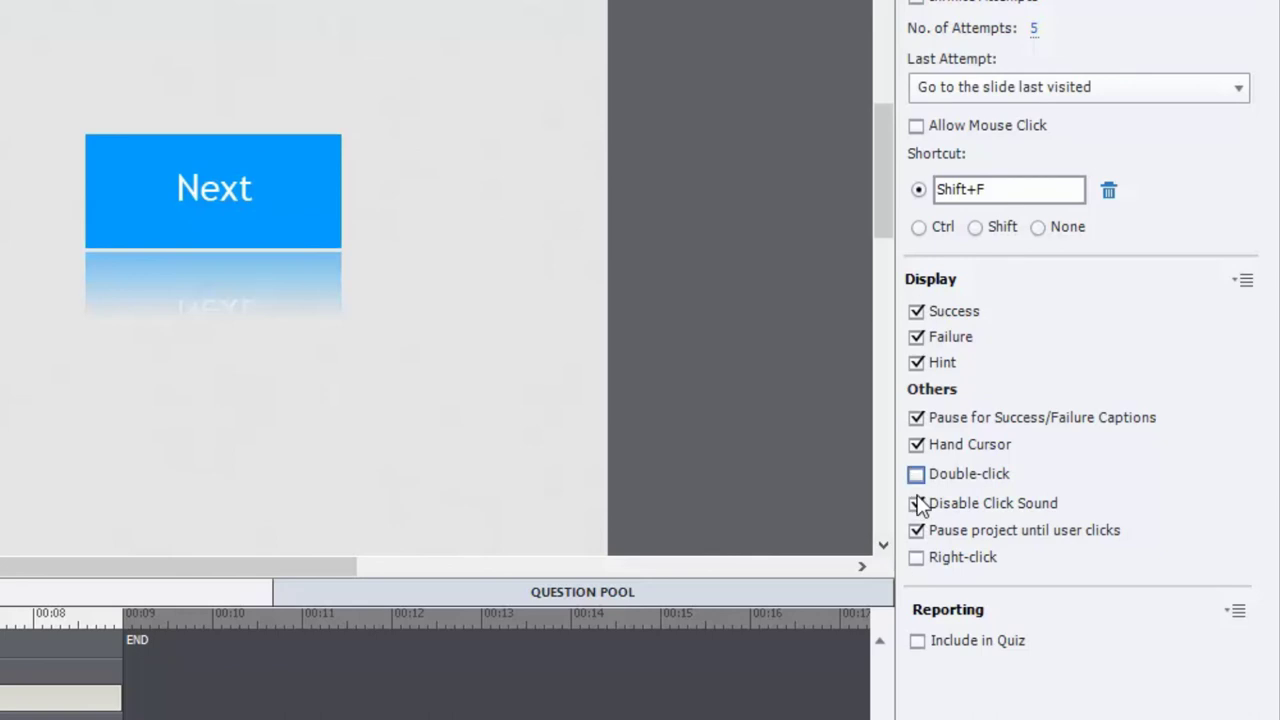
click(917, 558)
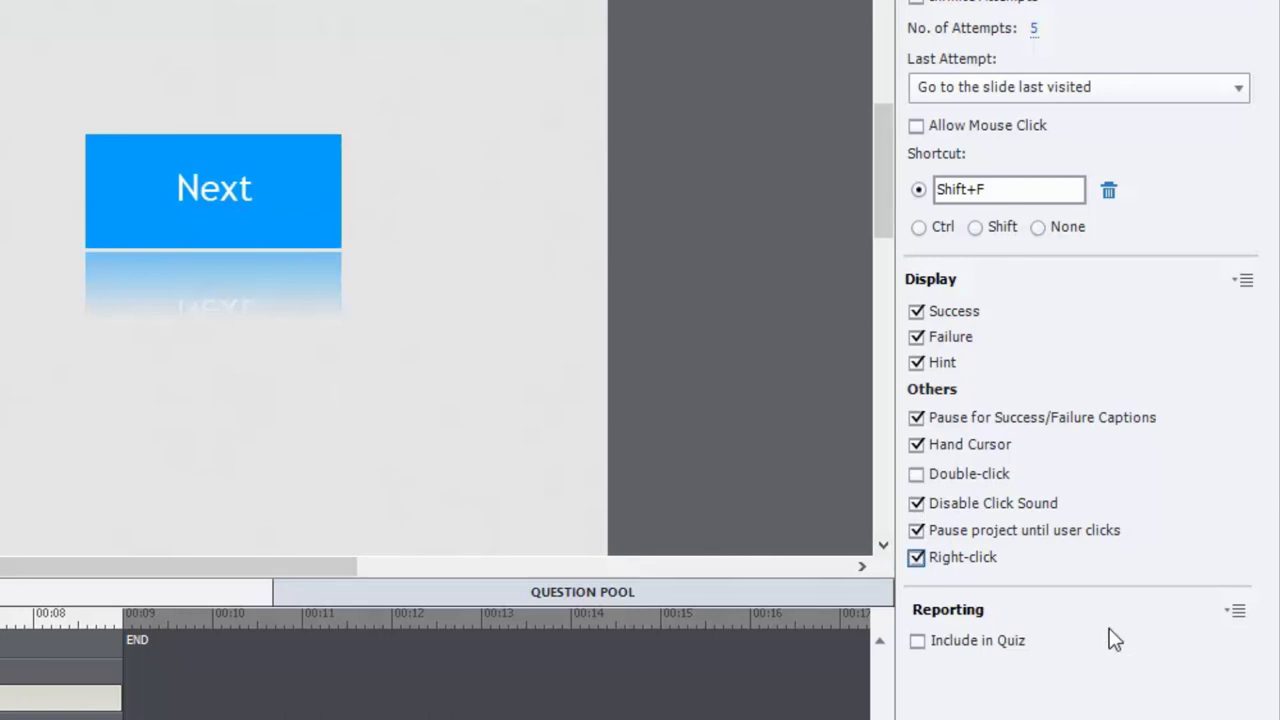